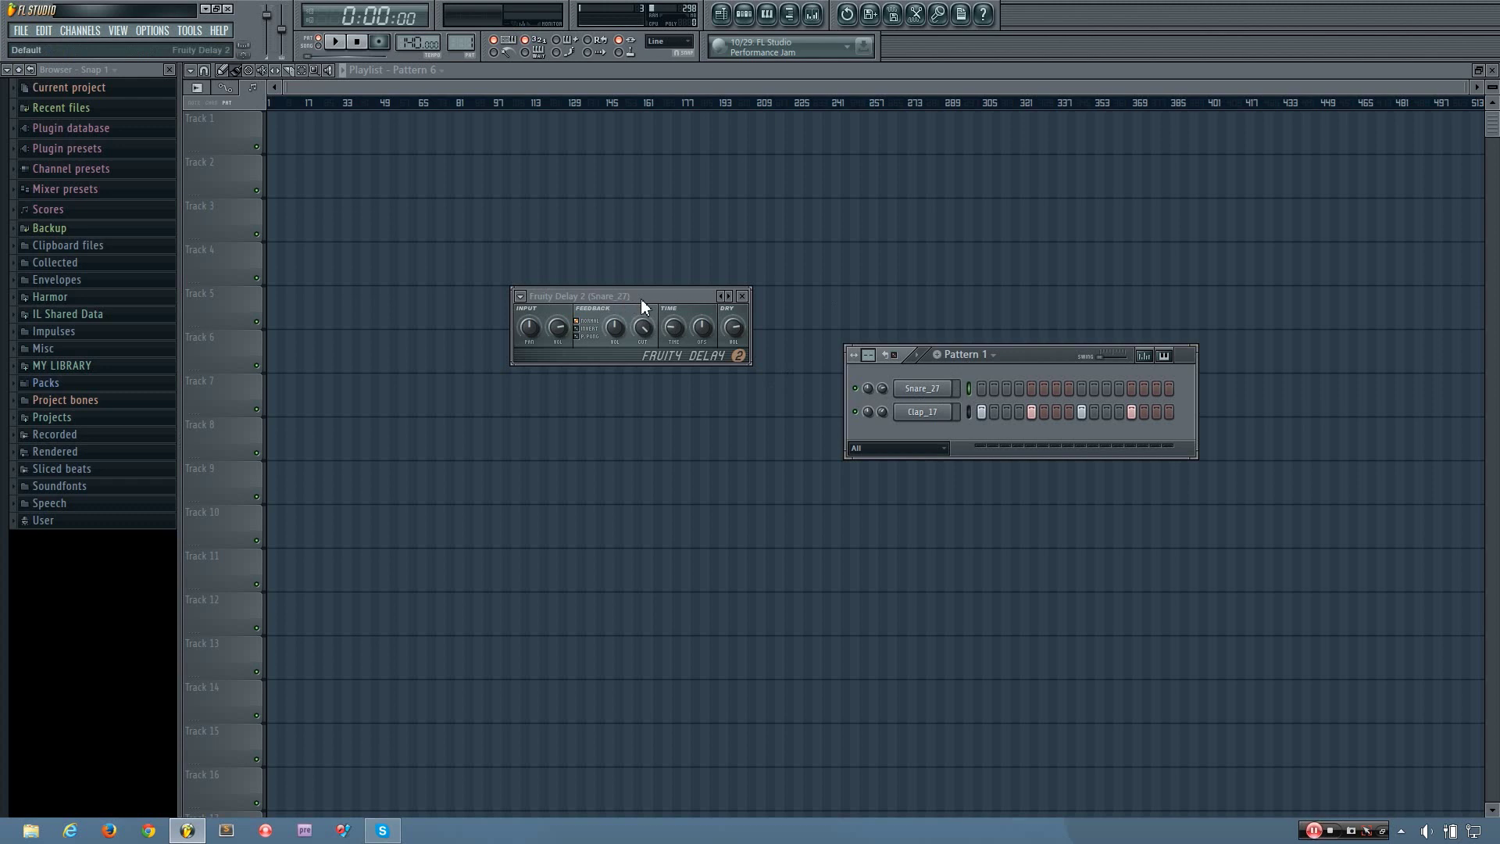
- Pan Fruity Delay 2's input further right to about 3 o'clock, auditioning the snare echoes
key("q")
left_click(532, 325)
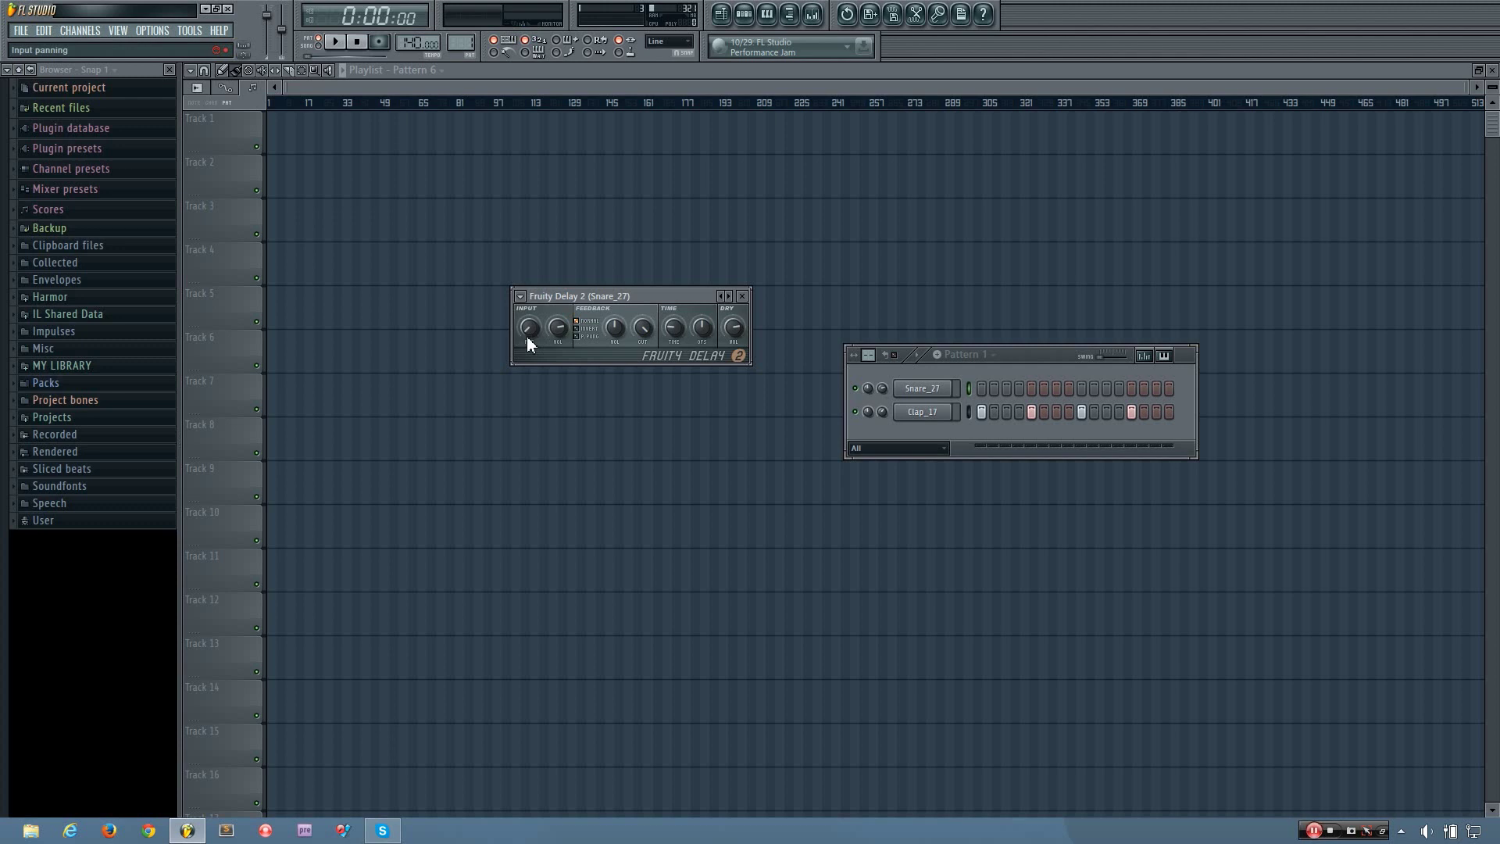
key("q")
left_click_drag(529, 329, 529, 319)
- Lower Fruity Delay 2's input volume in two stages, auditioning the snare after each change
left_click_drag(560, 326, 559, 349)
key("z")
key("z")
scroll(559, 327, "up", 5)
key("z")
mouse_move(561, 331)
left_mouse_down()
mouse_move(561, 351)
mouse_move(561, 330)
left_mouse_up()
key("q")
- Switch the delay feedback to Invert and pan the input slightly left, then audition the snare
left_click(589, 329)
left_click_drag(535, 328, 535, 347)
key("q")
key("z")
- Try panning the Snare_27 channel left, audition it, then reset its pan to centre
left_click_drag(868, 388, 868, 395)
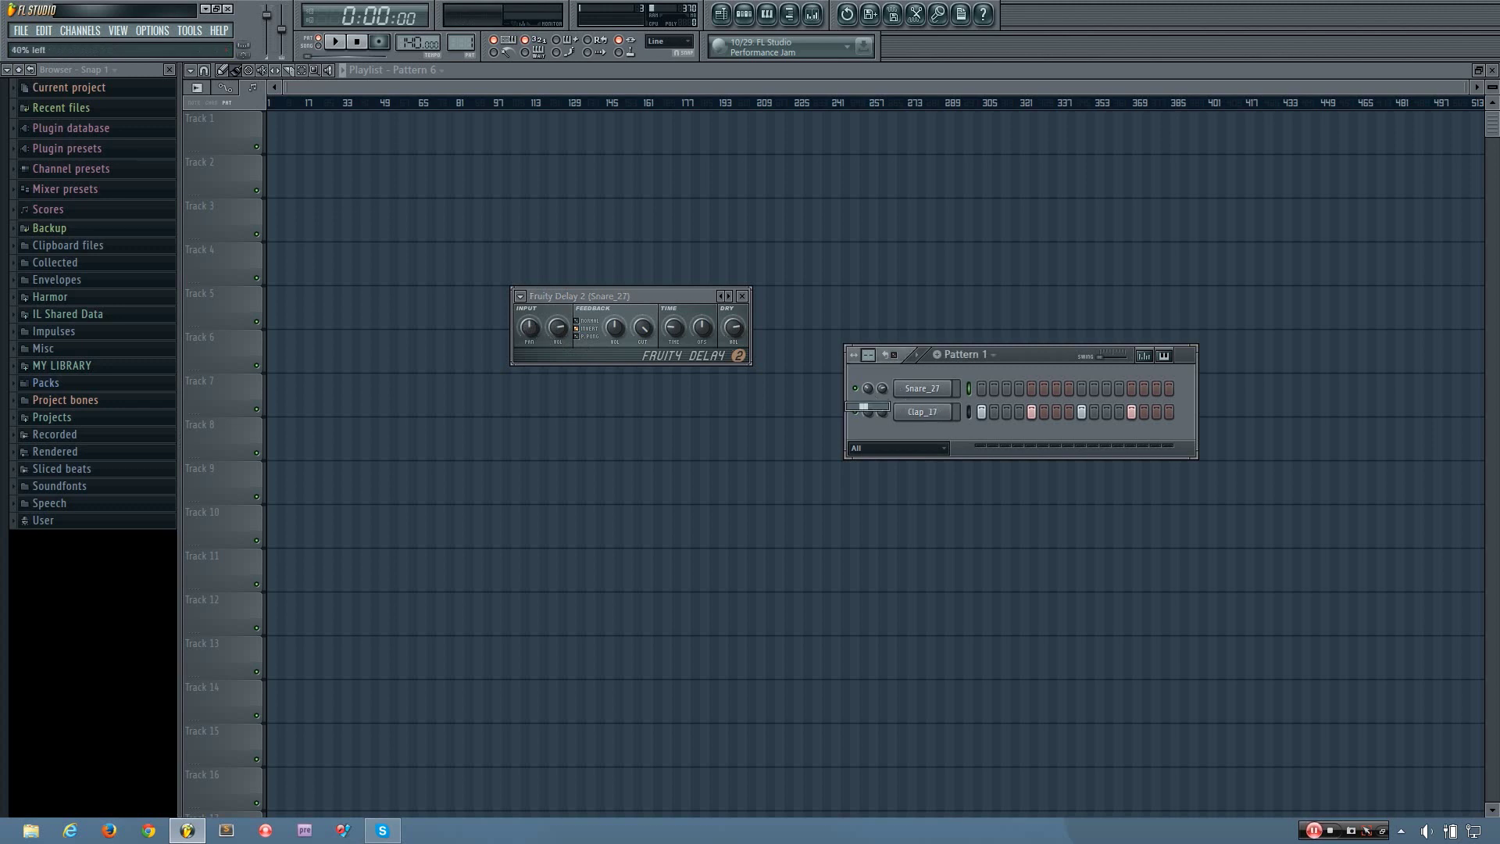
left_click_drag(868, 395, 868, 402)
key("q")
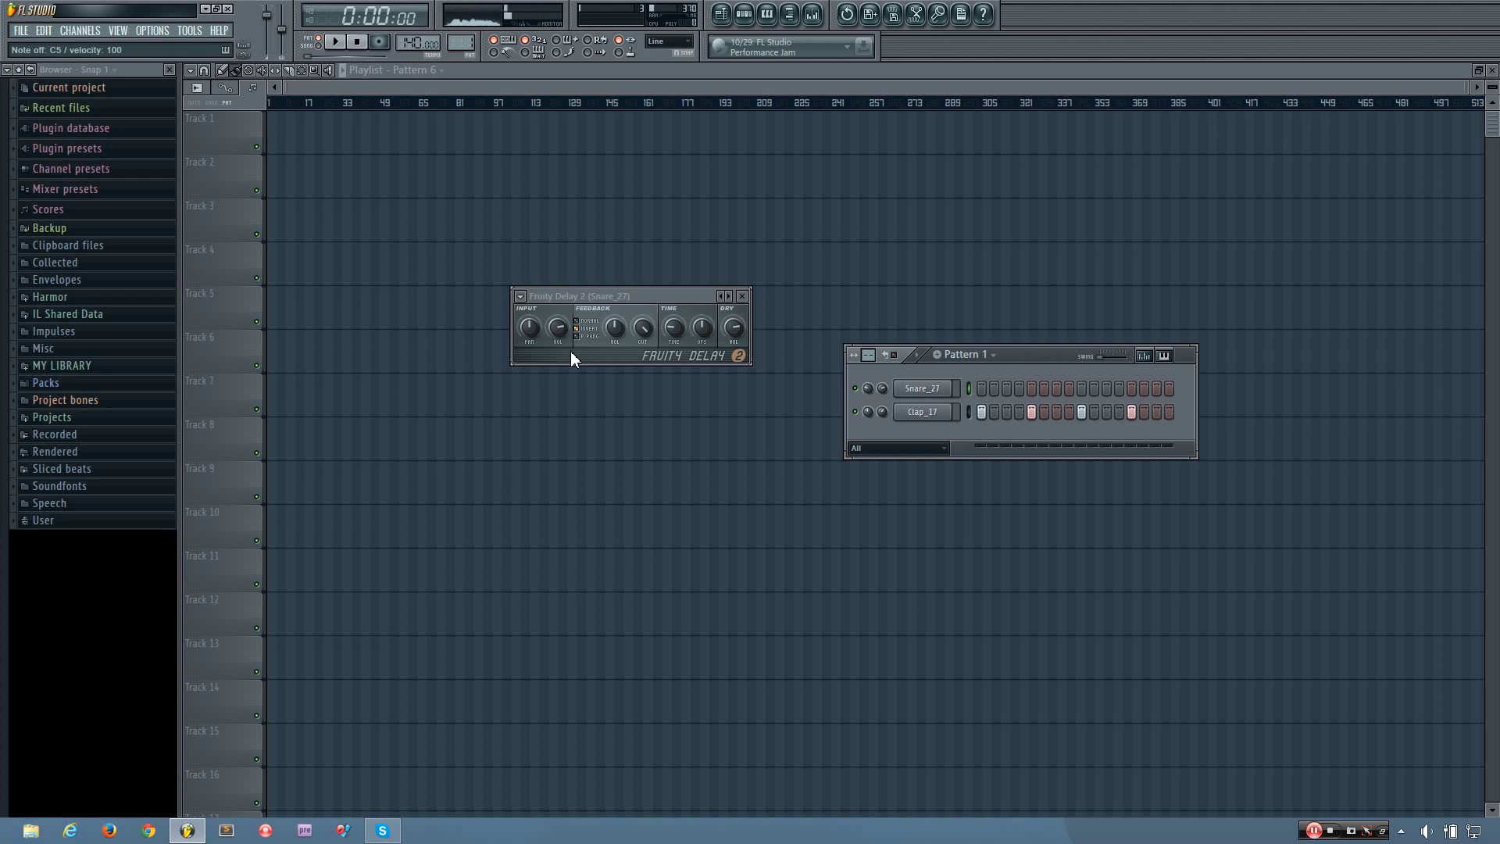
right_click(869, 390)
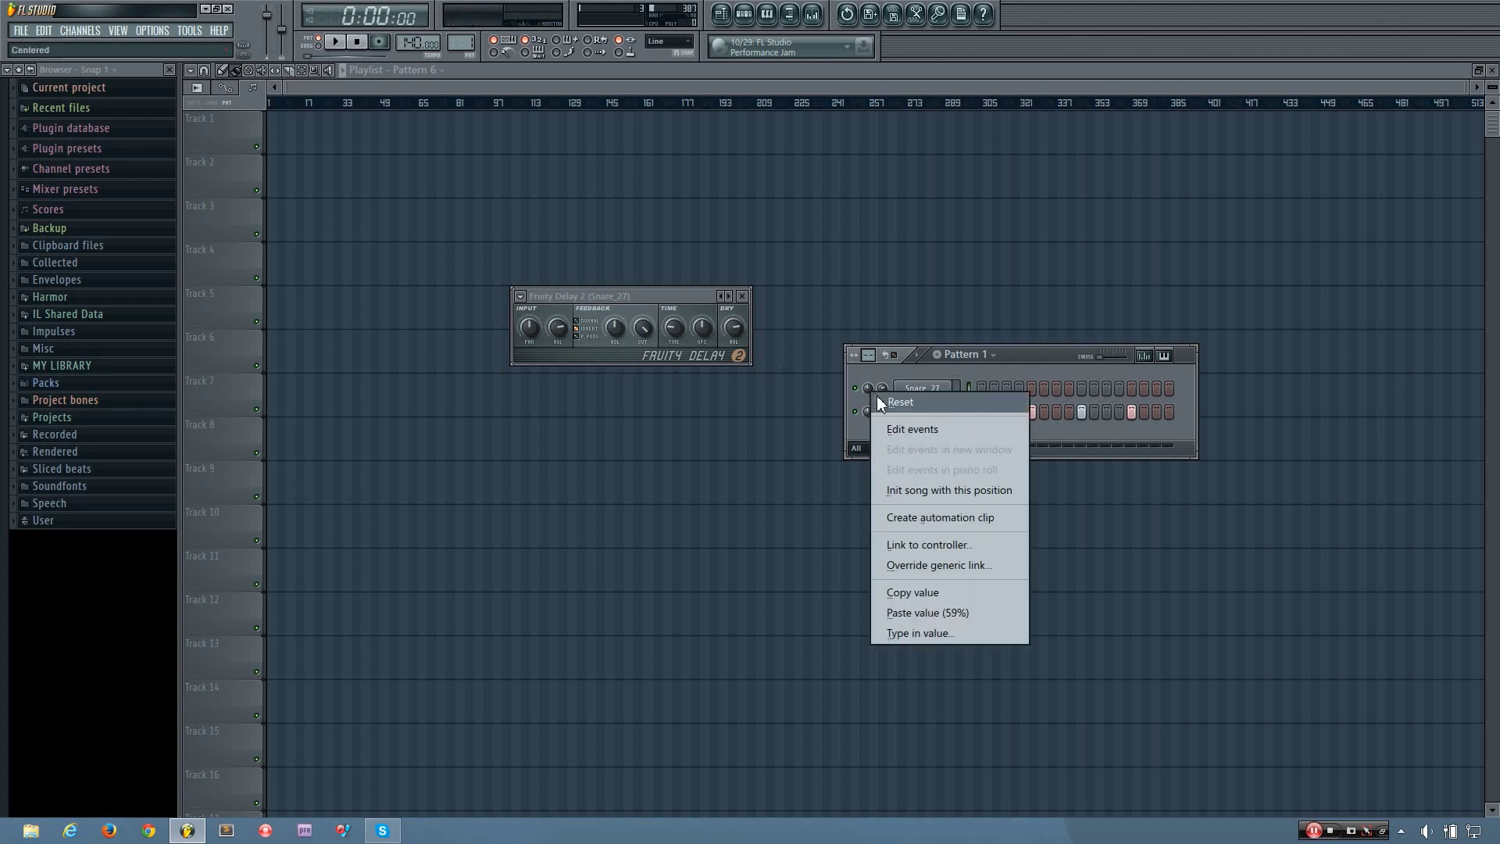
left_click(877, 399)
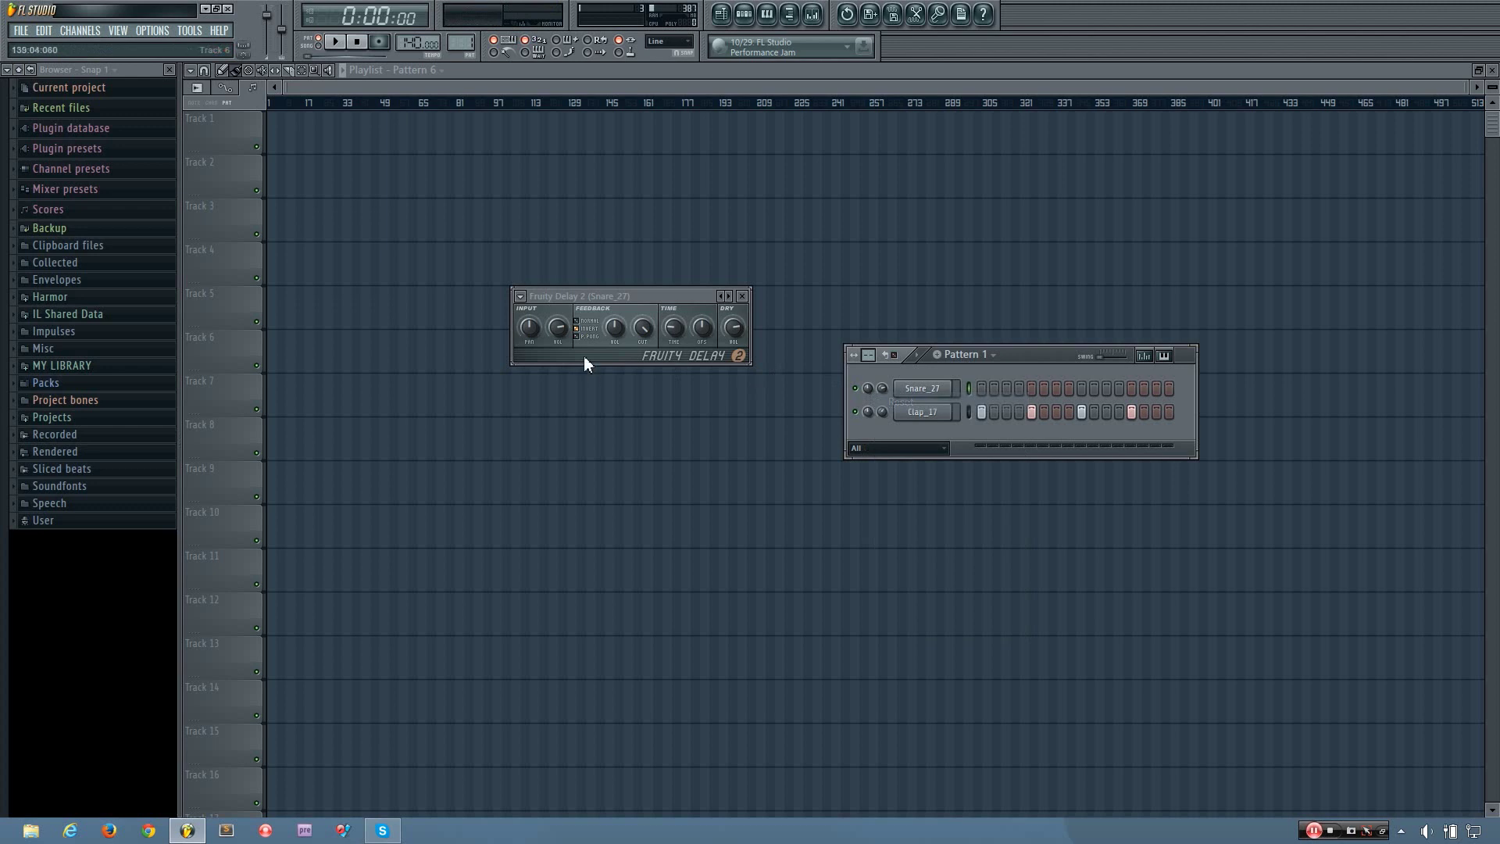
- Return focus to Fruity Delay 2 and check the input pan options without changing anything
left_click(534, 331)
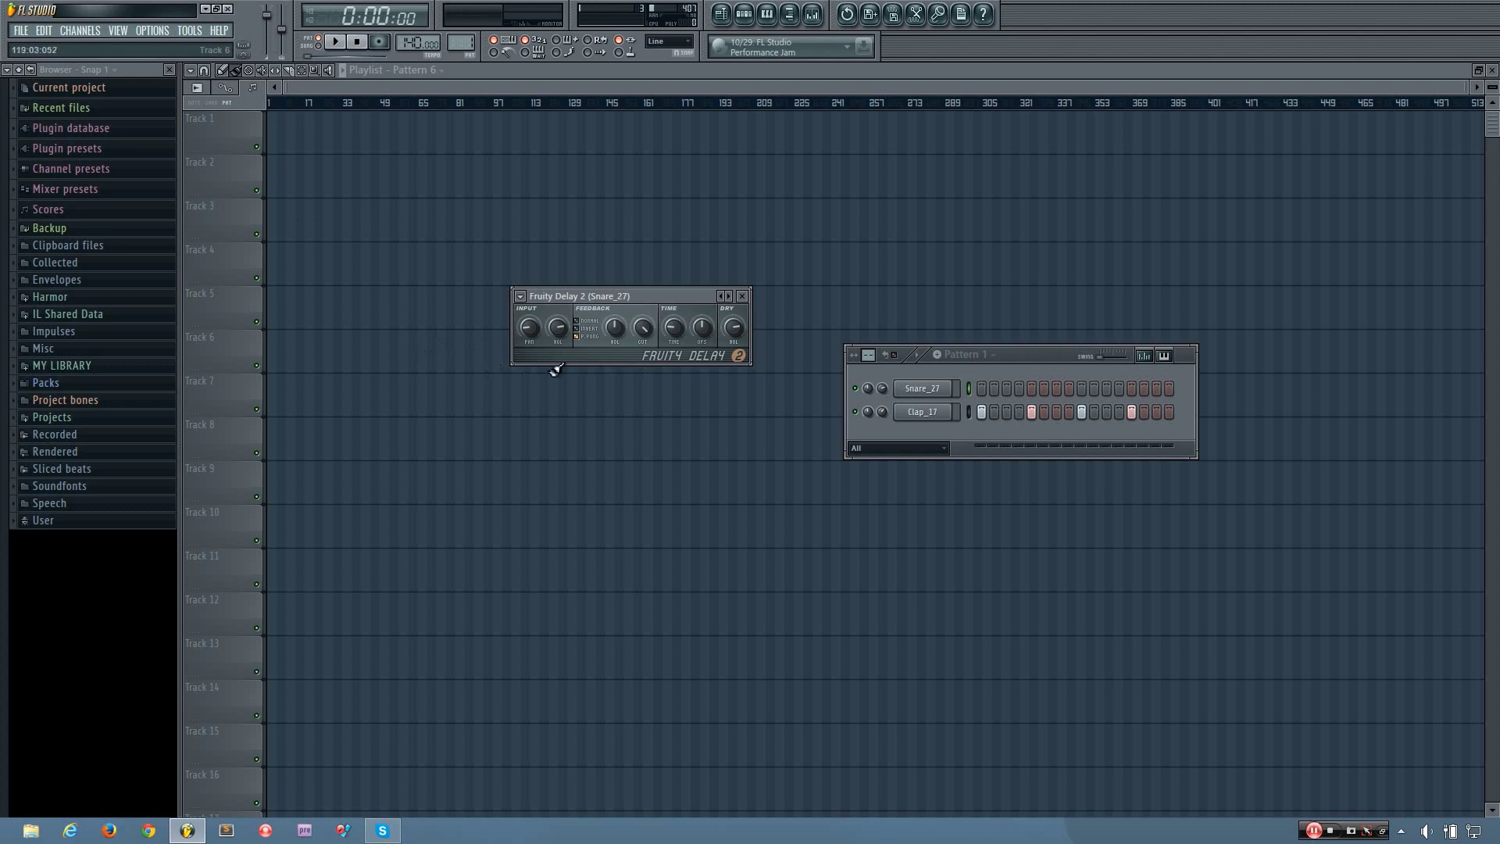
right_click(523, 327)
key("Escape")
- Test higher feedback volume settings with snare auditions, lowering input volume to about centre
mouse_move(614, 327)
left_mouse_down()
mouse_move(614, 312)
mouse_move(614, 332)
left_mouse_up()
key("q")
left_click_drag(559, 326, 559, 356)
left_click_drag(614, 328, 609, 332)
left_click_drag(615, 328, 614, 336)
key("q")
- Settle feedback volume at about halfway and raise input volume to about 80%
left_click_drag(614, 327, 614, 325)
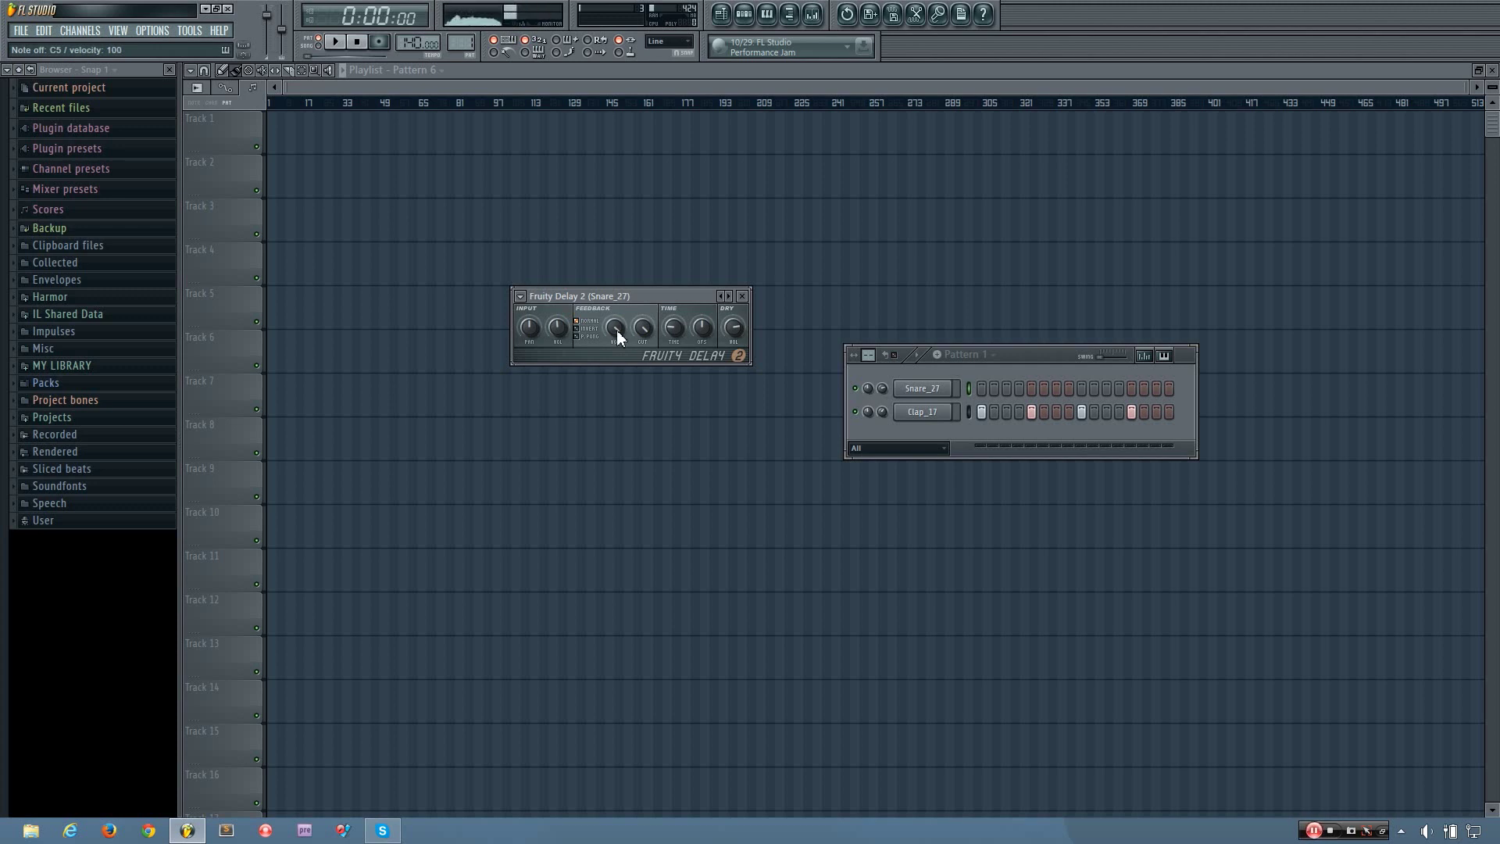
left_click_drag(617, 329, 617, 384)
left_click_drag(555, 331, 556, 303)
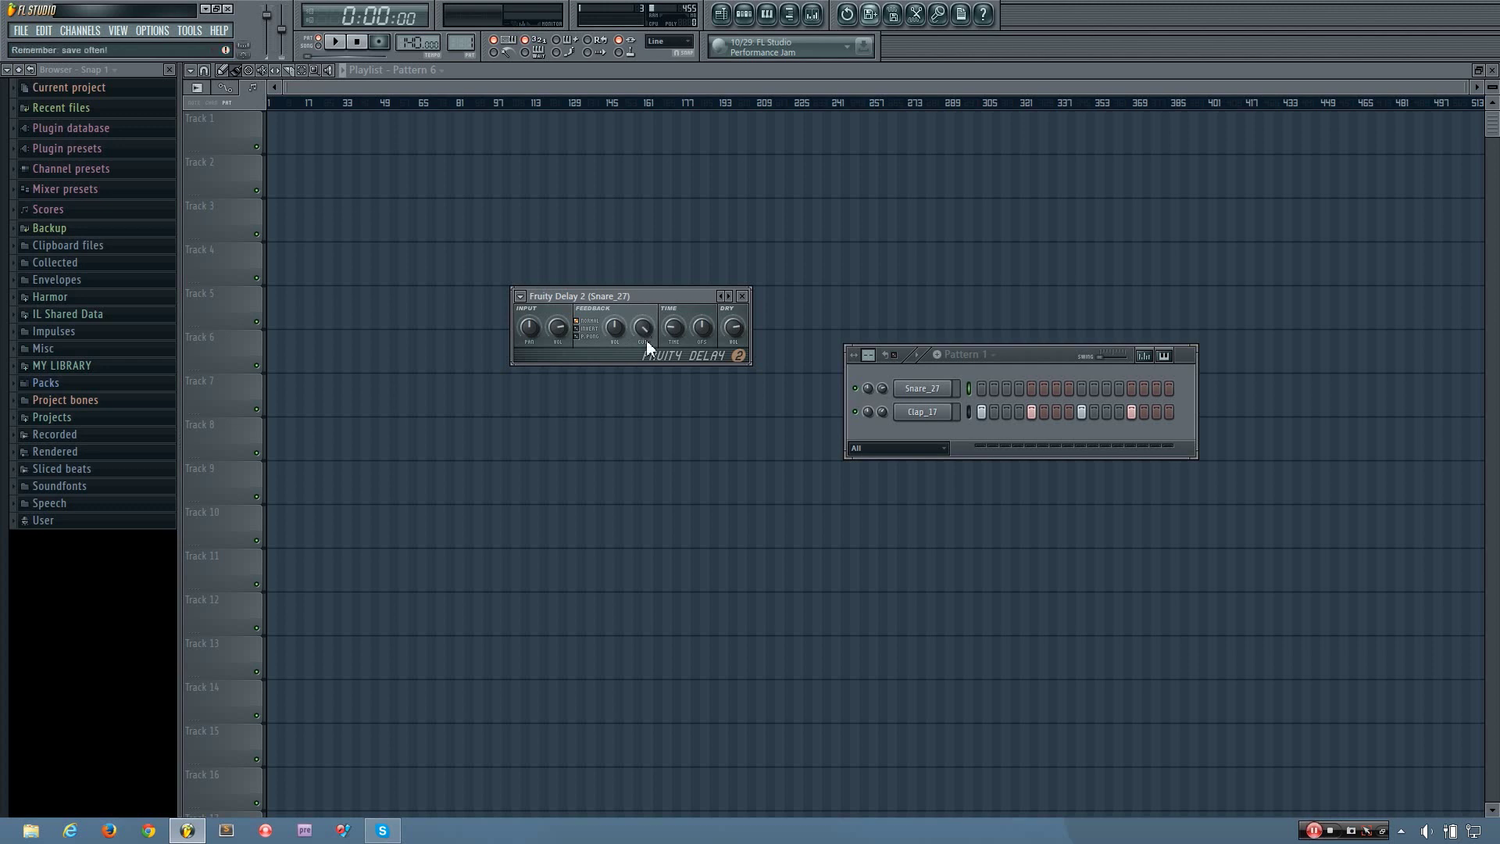
- Lower Fruity Delay 2's feedback cutoff in several steps after auditioning the snare
key("q")
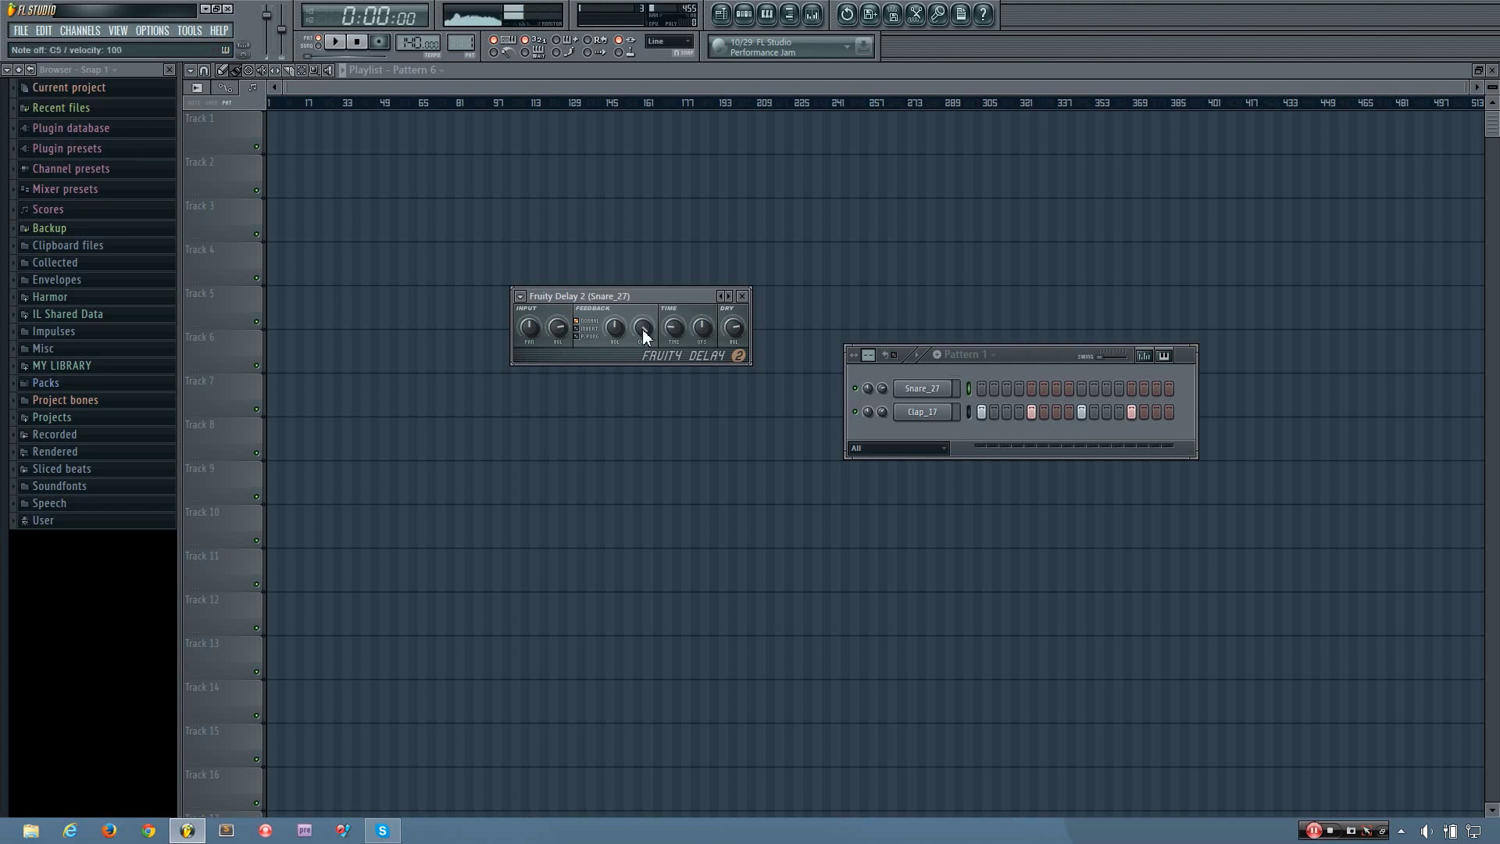
left_click_drag(642, 330, 642, 330)
left_click_drag(642, 332, 642, 328)
left_click_drag(642, 335, 642, 356)
left_click_drag(644, 331, 644, 344)
left_click_drag(644, 332, 644, 331)
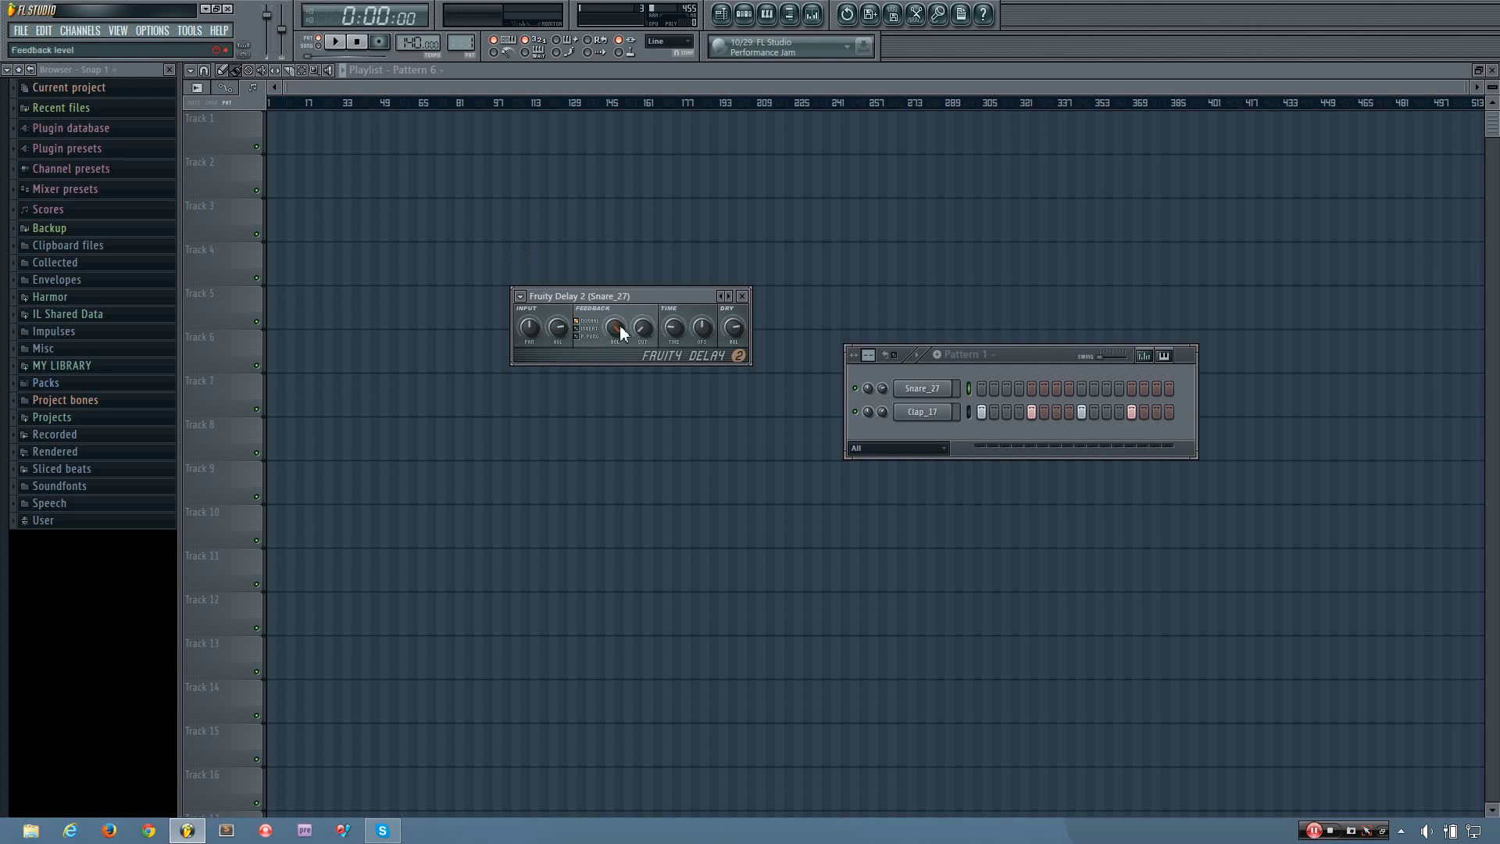
- Audition the filtered echoes, play the pattern, and move the delay window slightly left
key("z")
key("space")
key("space")
left_click_drag(687, 300, 658, 305)
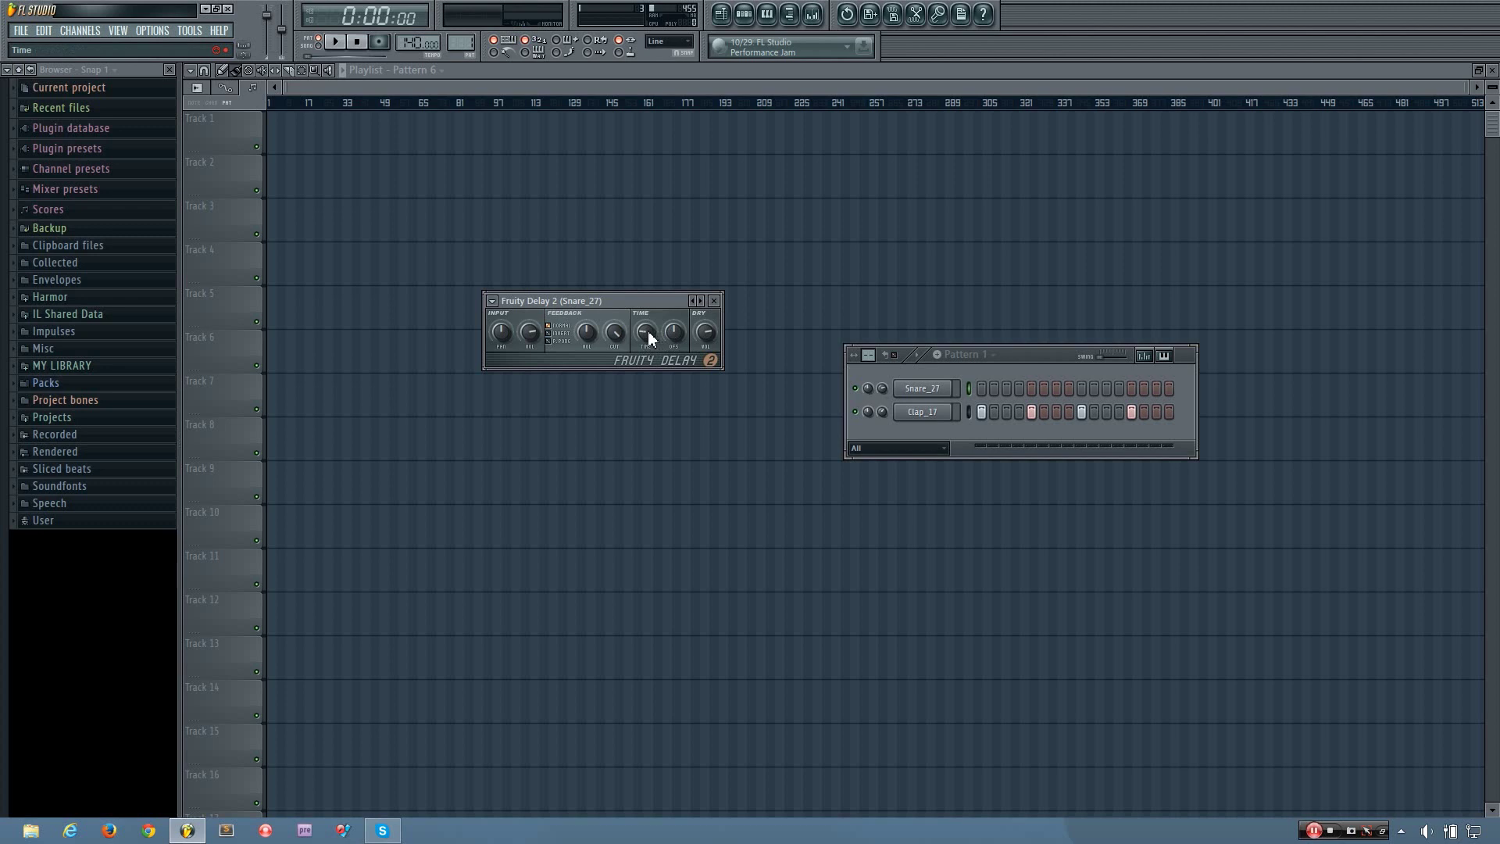
- Set delay time to 3:22, toggle Clap_17 steps 4, 7, 13 and Snare_27 step 1, and preview
left_click_drag(645, 333, 646, 330)
left_click(1019, 412)
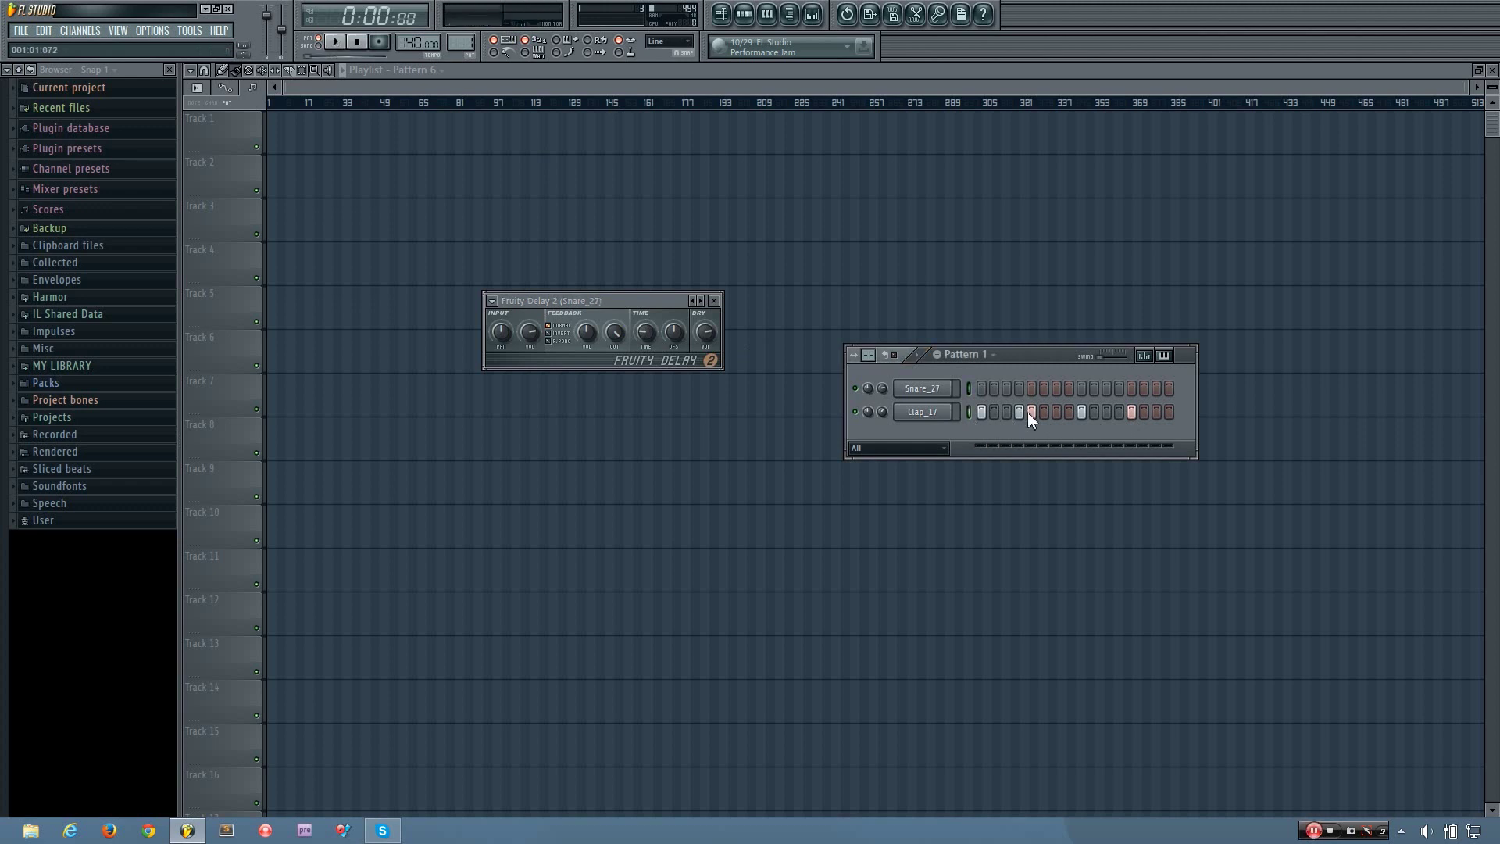
left_click(1056, 413)
left_click(1132, 413)
left_click(981, 388)
key("space")
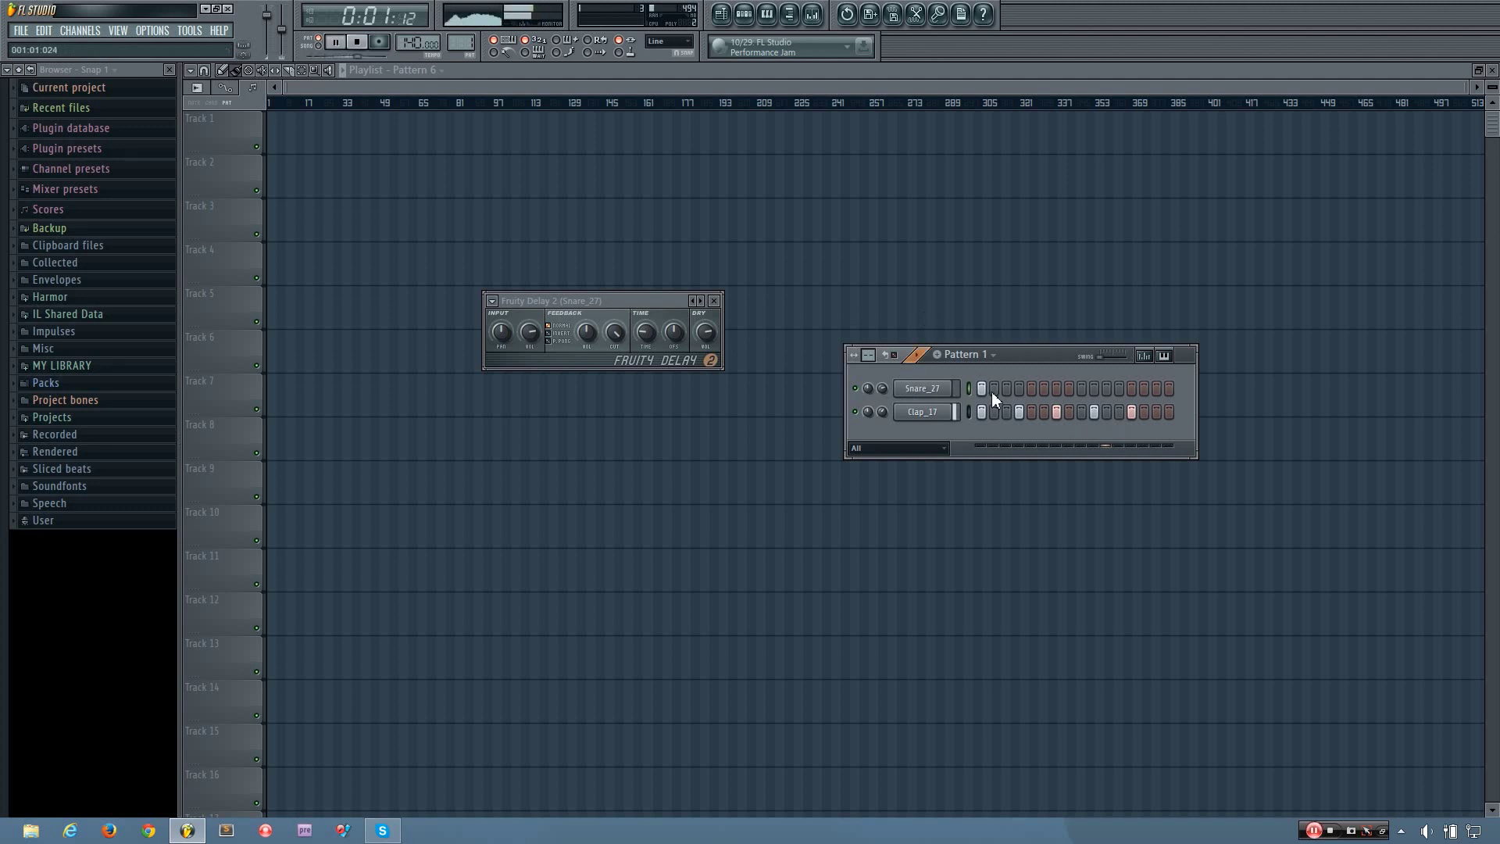
key("space")
- Fill Clap_17 on every fourth step, play Pattern 1, and nudge the delay window left and up
right_click(947, 410)
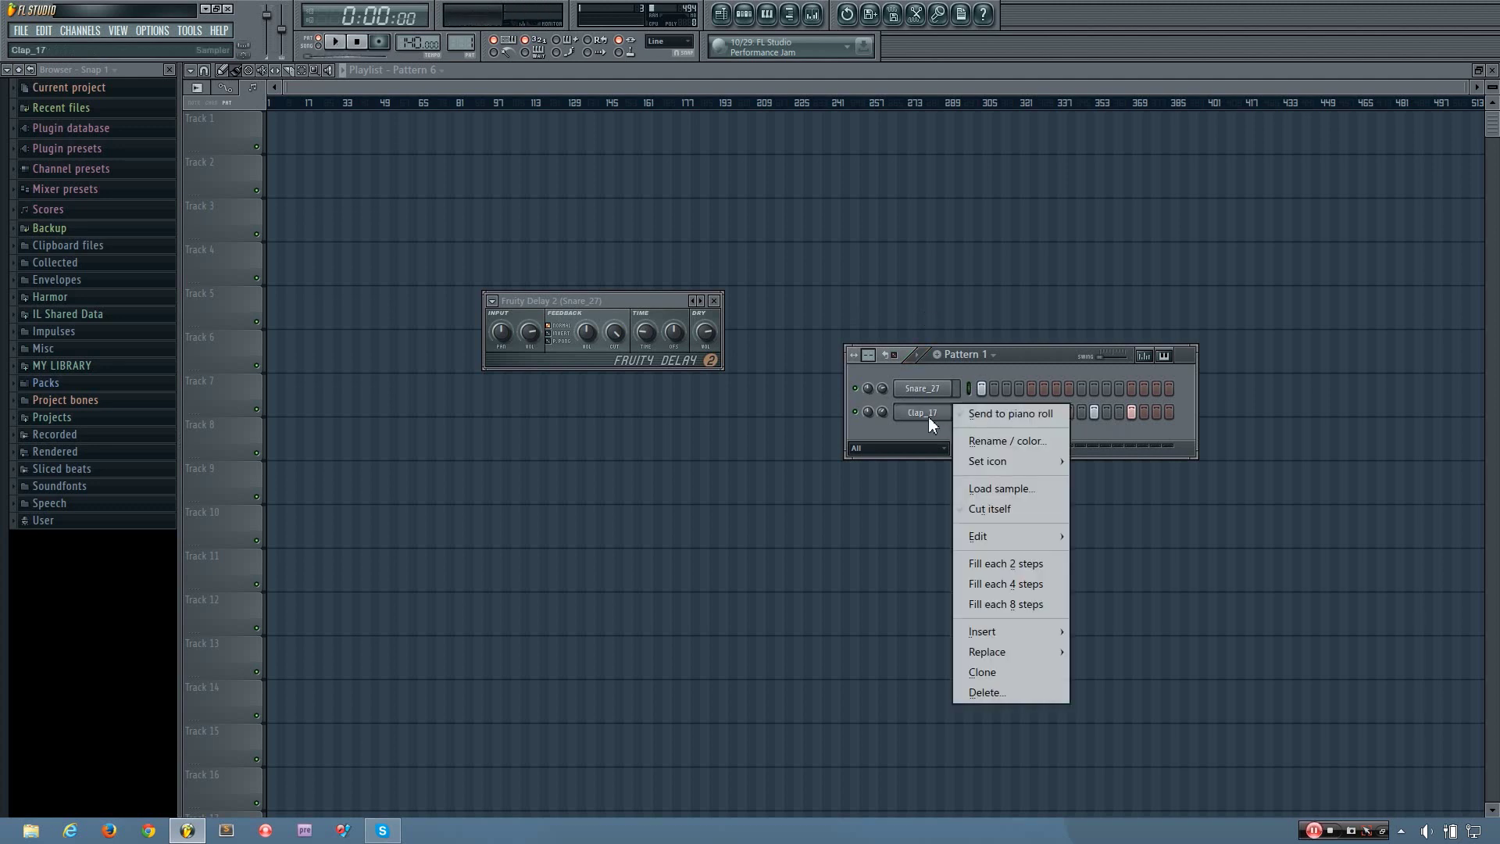
left_click(992, 578)
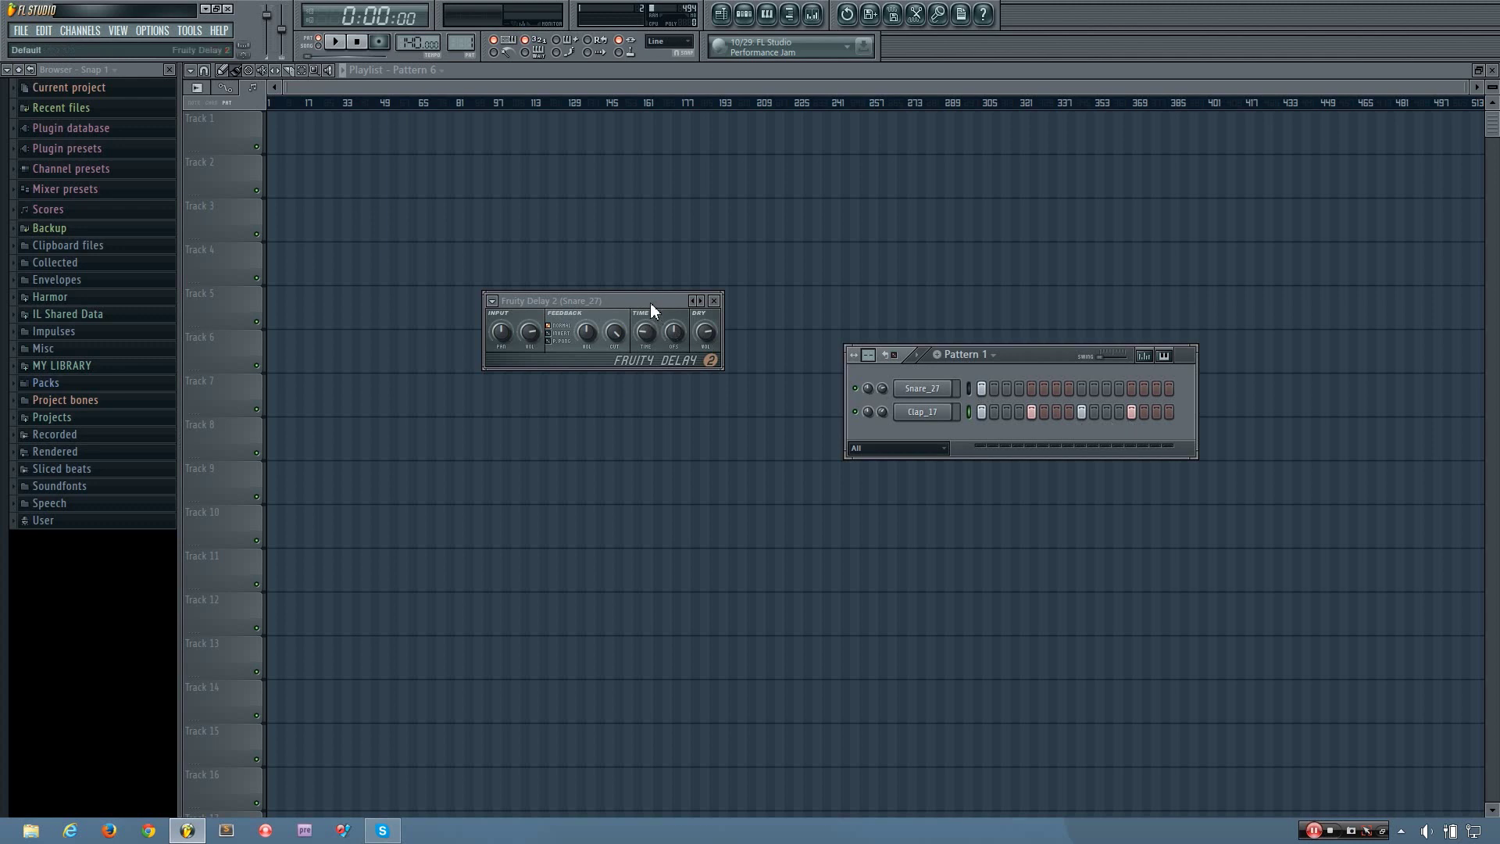
key("space")
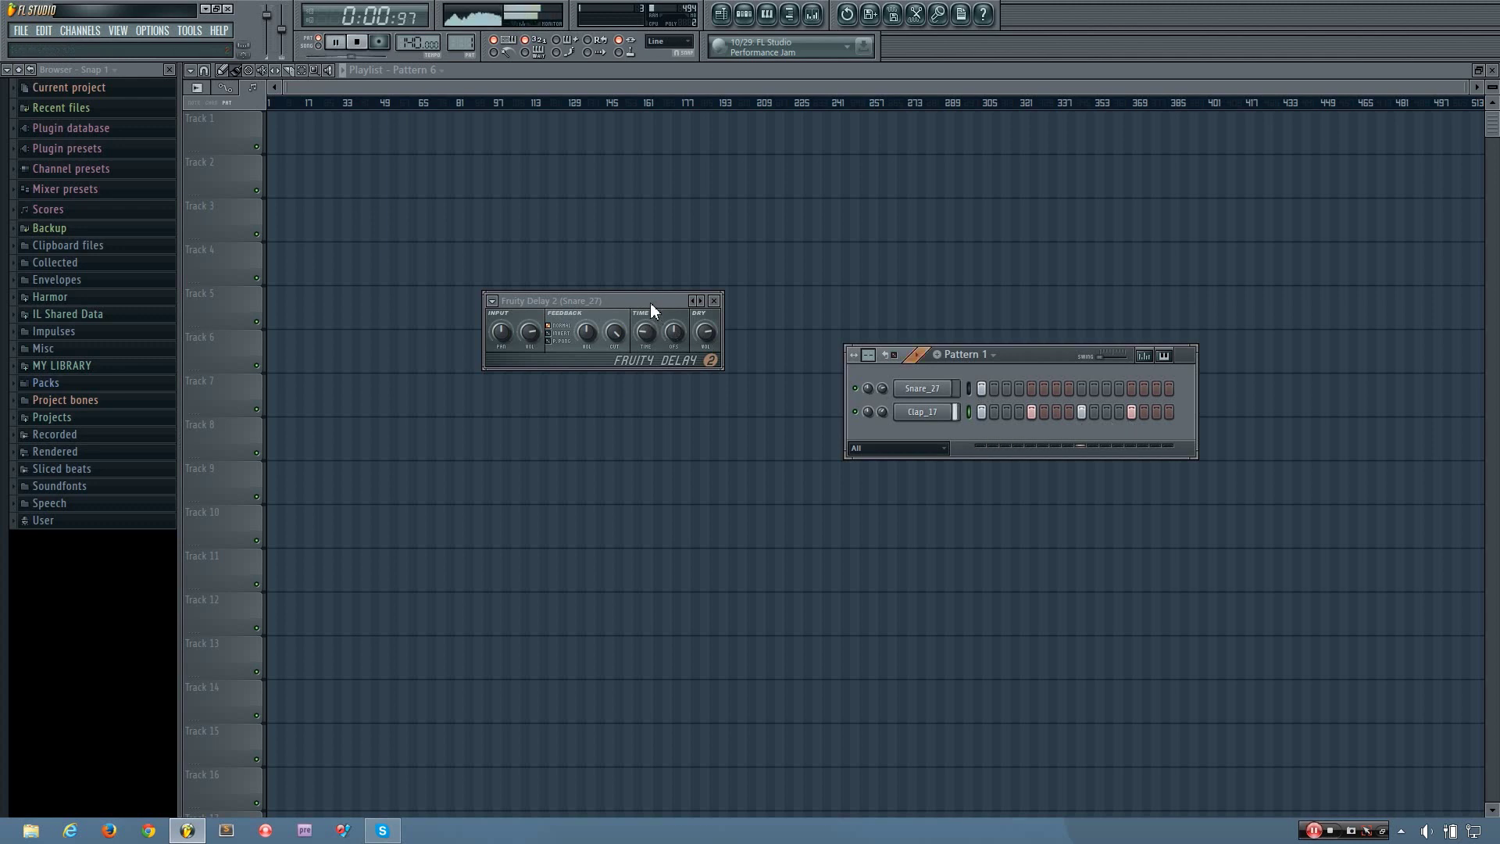
mouse_move(639, 301)
left_mouse_down()
mouse_move(621, 295)
mouse_move(629, 352)
mouse_move(629, 308)
left_mouse_up()
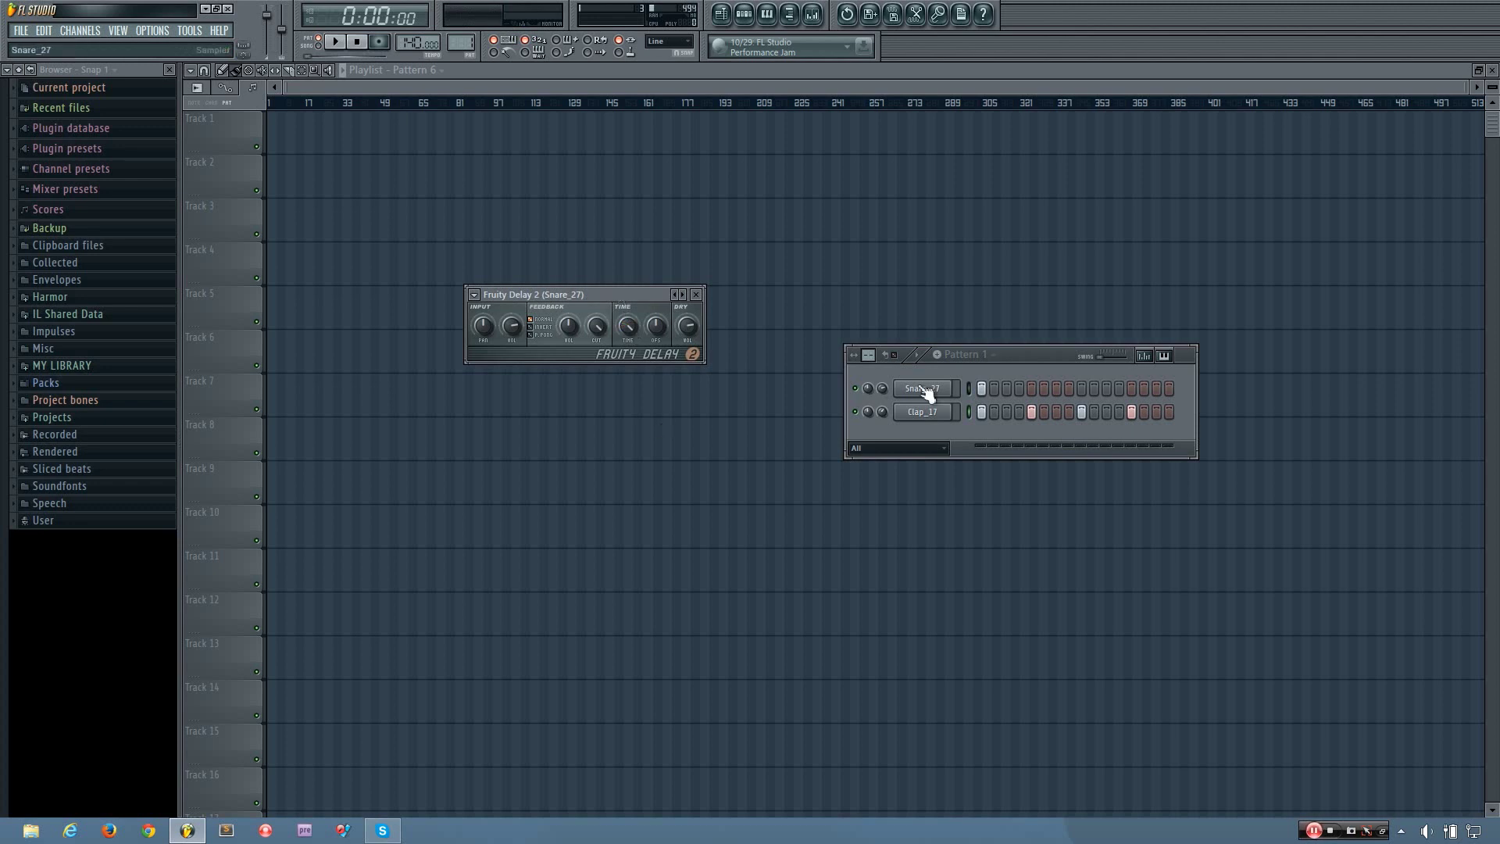
- Select Snare_27 and bring the delay TIME down to about 3:00, previewing the snare after each change
left_click(969, 385)
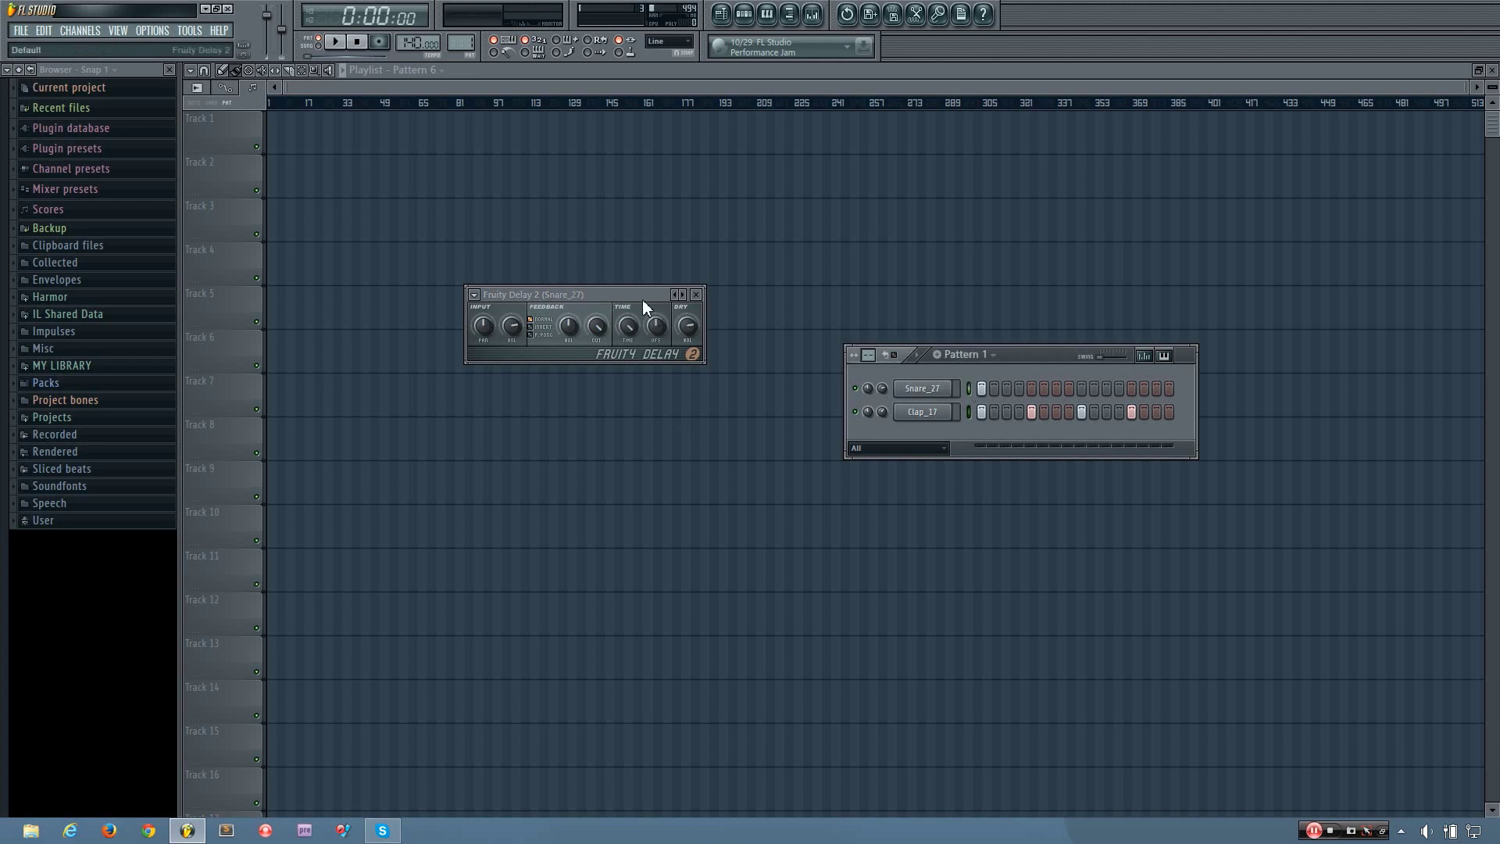
key("q")
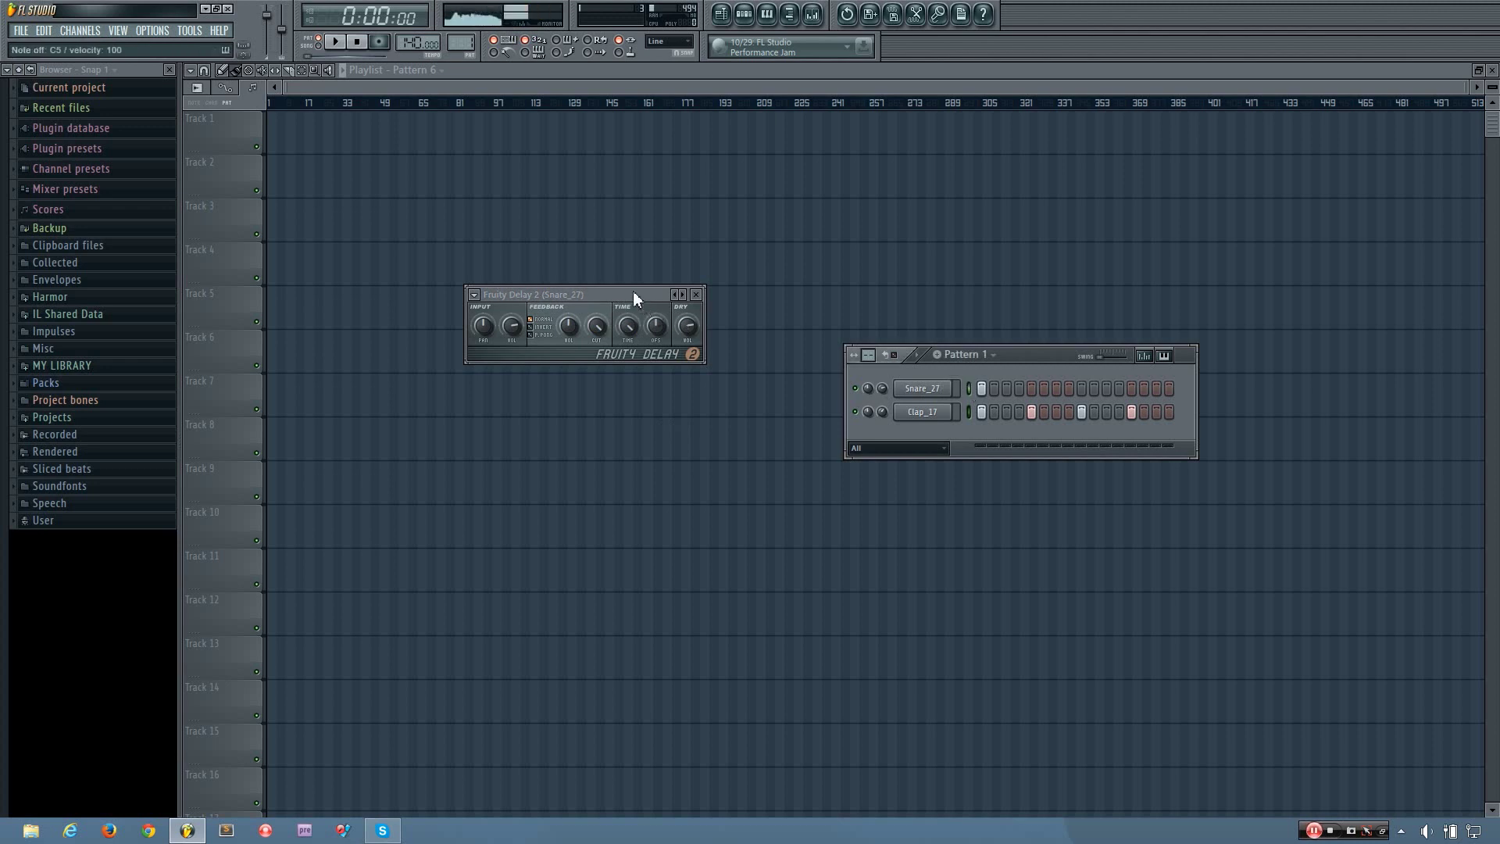
left_click(634, 295)
left_click_drag(630, 321, 630, 341)
scroll(631, 321, "down", 5)
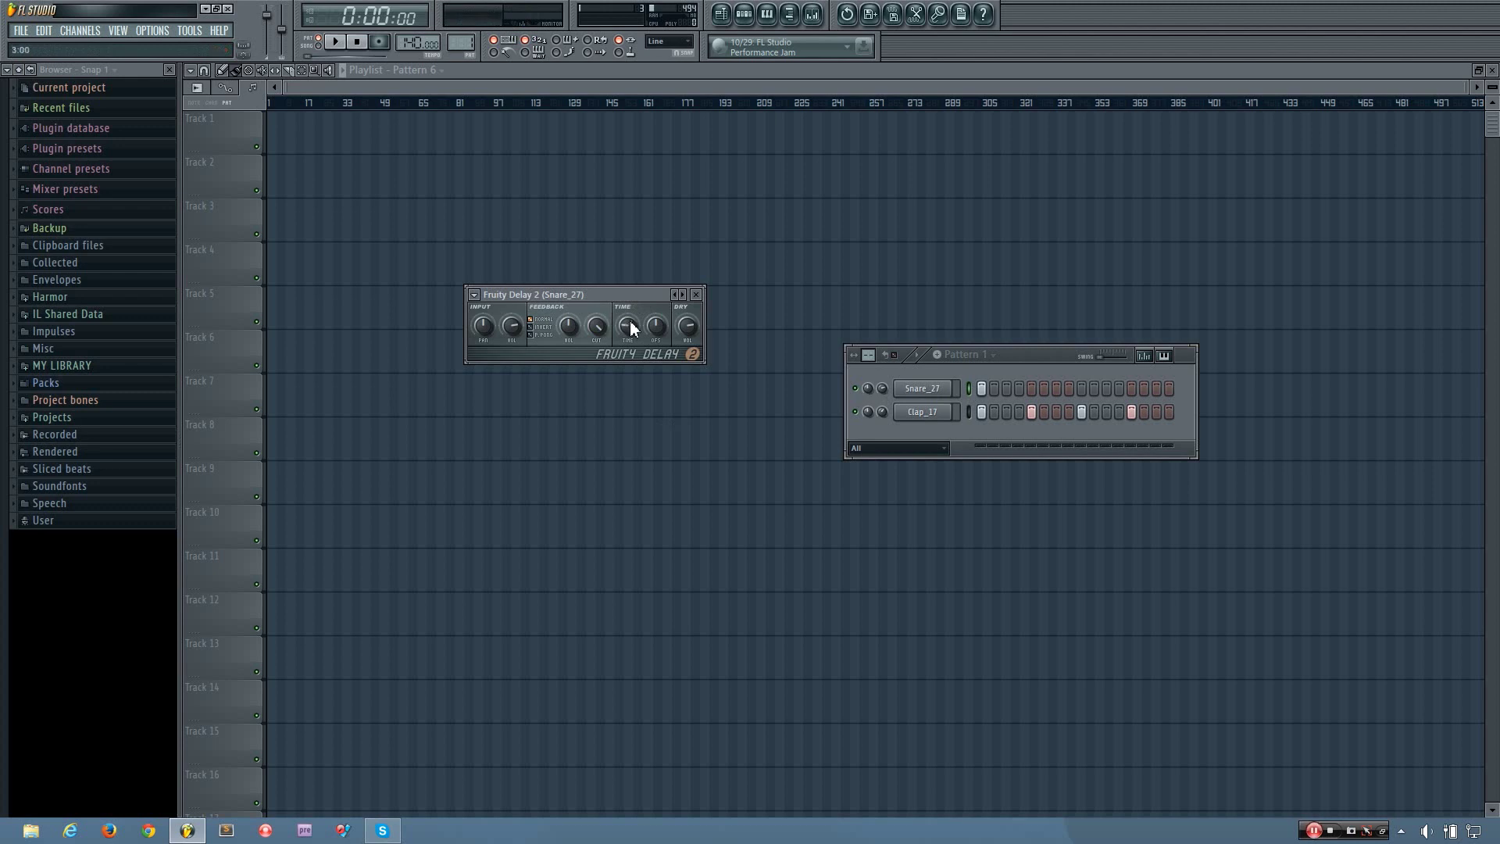
left_click_drag(630, 321, 630, 352)
key("z")
key("z")
left_click_drag(630, 322, 630, 336)
left_click_drag(631, 329, 630, 333)
key("z")
key("z")
key("z")
scroll(630, 328, "down", 2)
key("q")
- Push the stereo offset right, reset it to centre, then audition a small right offset
left_click(655, 327)
mouse_move(656, 327)
left_mouse_down()
mouse_move(656, 301)
mouse_move(655, 326)
left_mouse_up()
left_click(655, 326, "alt")
key("q")
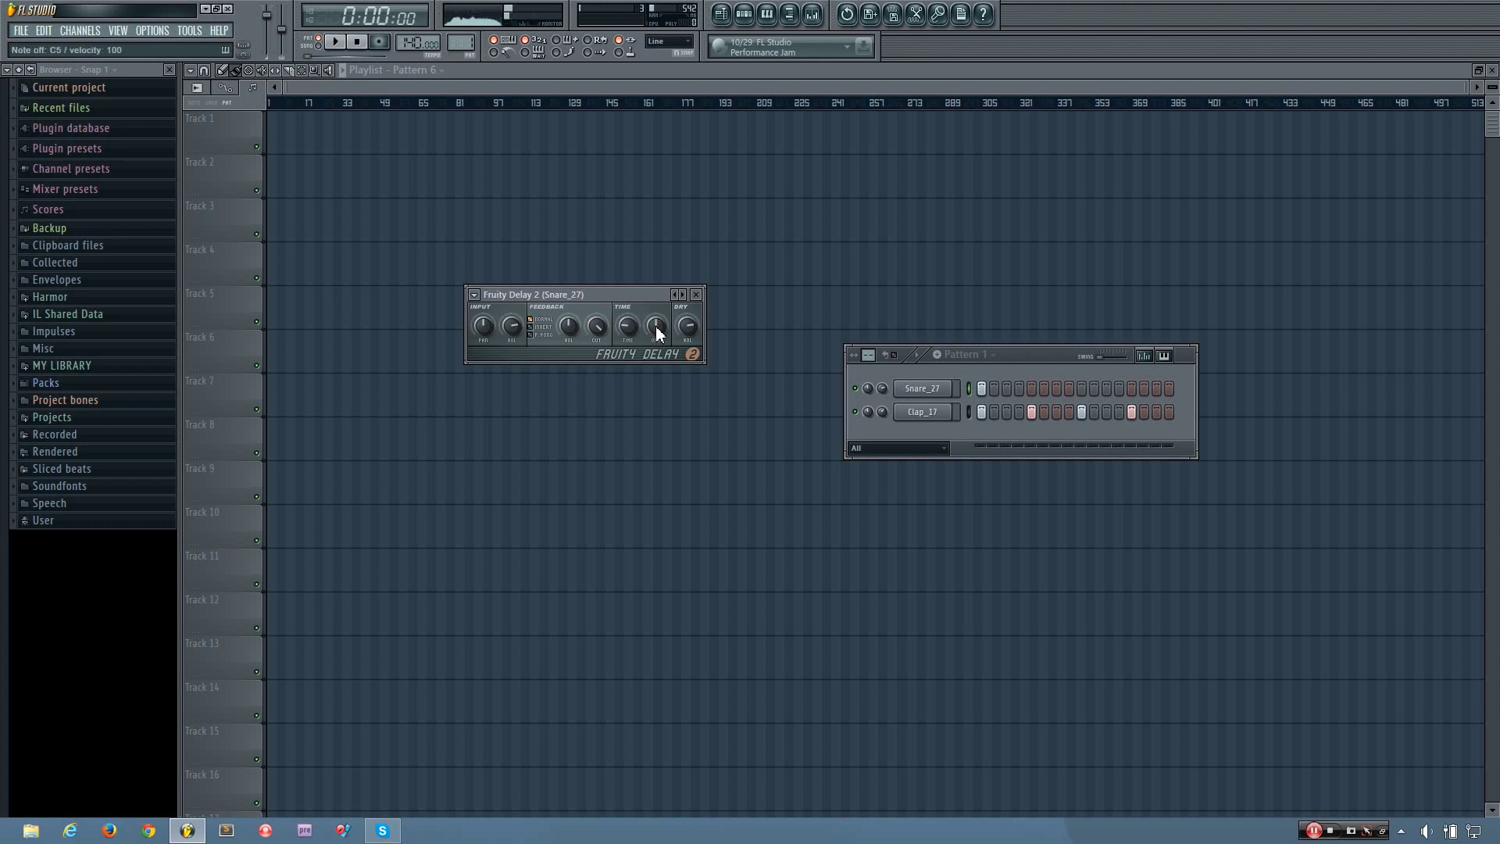
left_click_drag(654, 326, 654, 320)
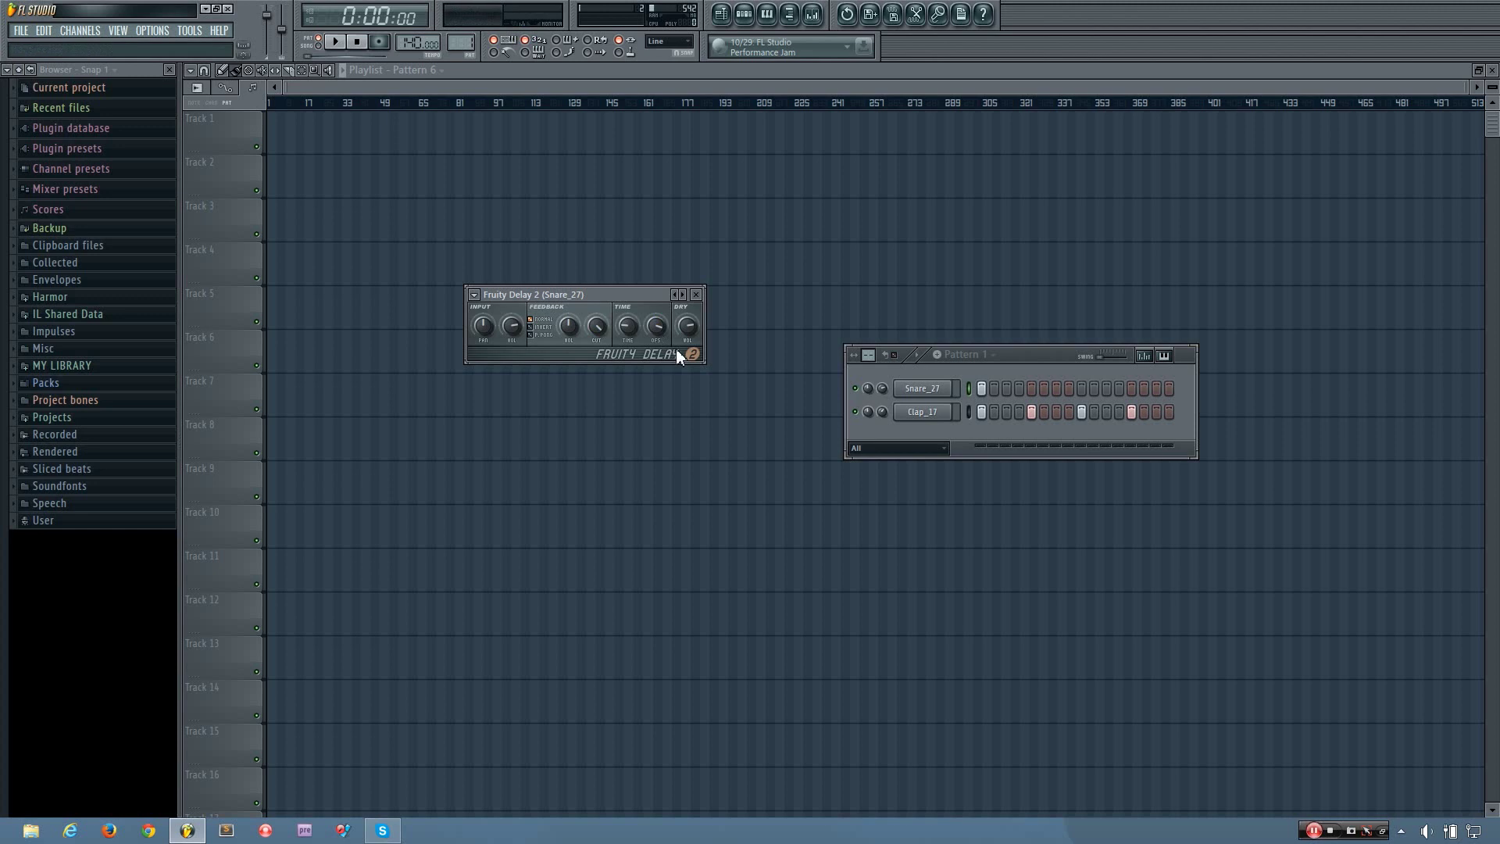
key("q")
- Shift the stereo offset far to the left and audition the snare repeatedly
left_click(657, 331)
left_click_drag(656, 328, 656, 344)
key("q")
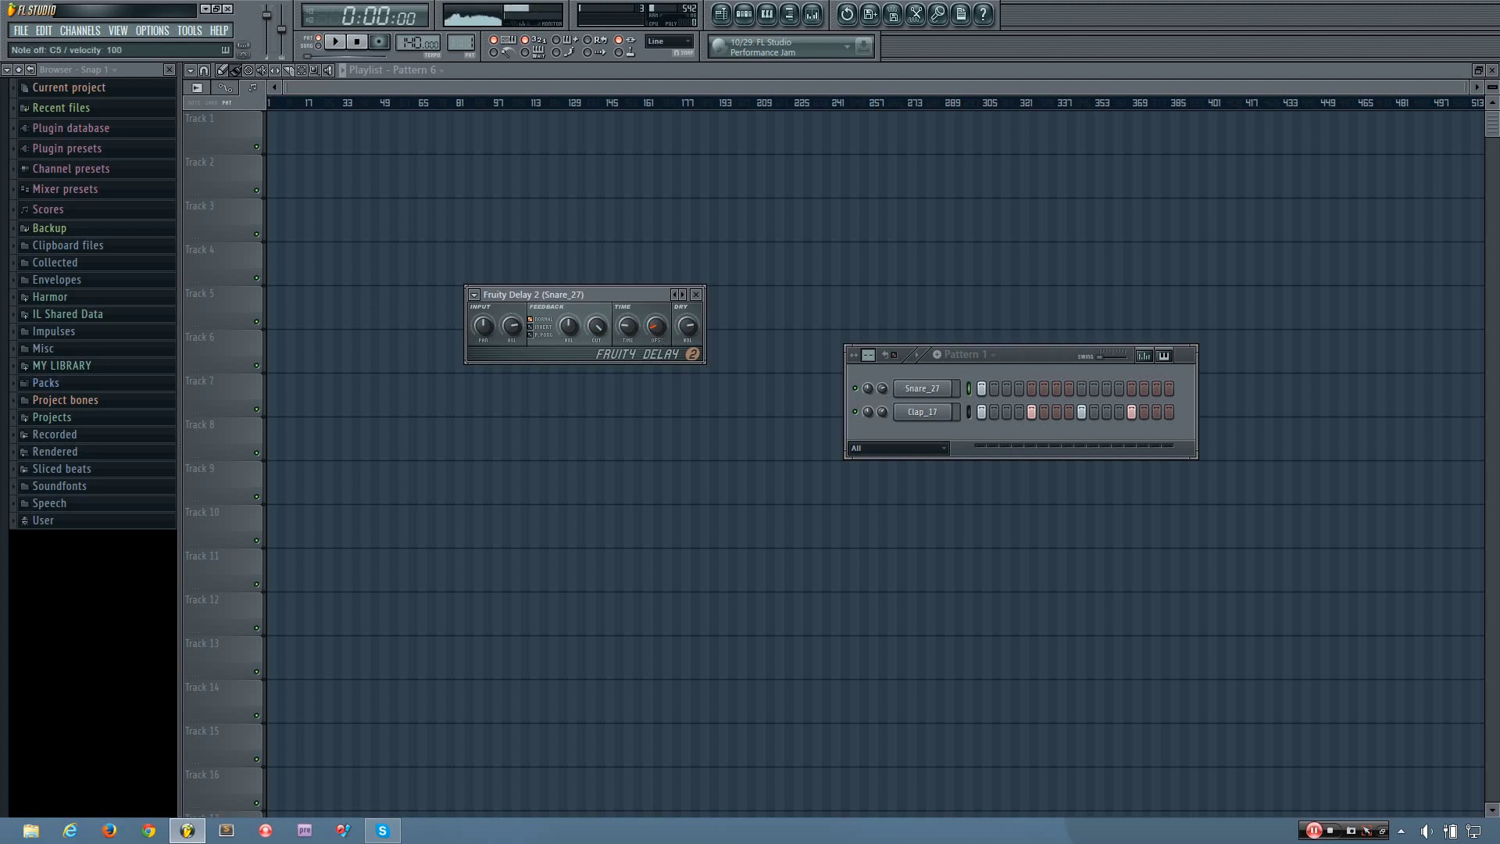
left_click_drag(653, 330, 654, 344)
key("q")
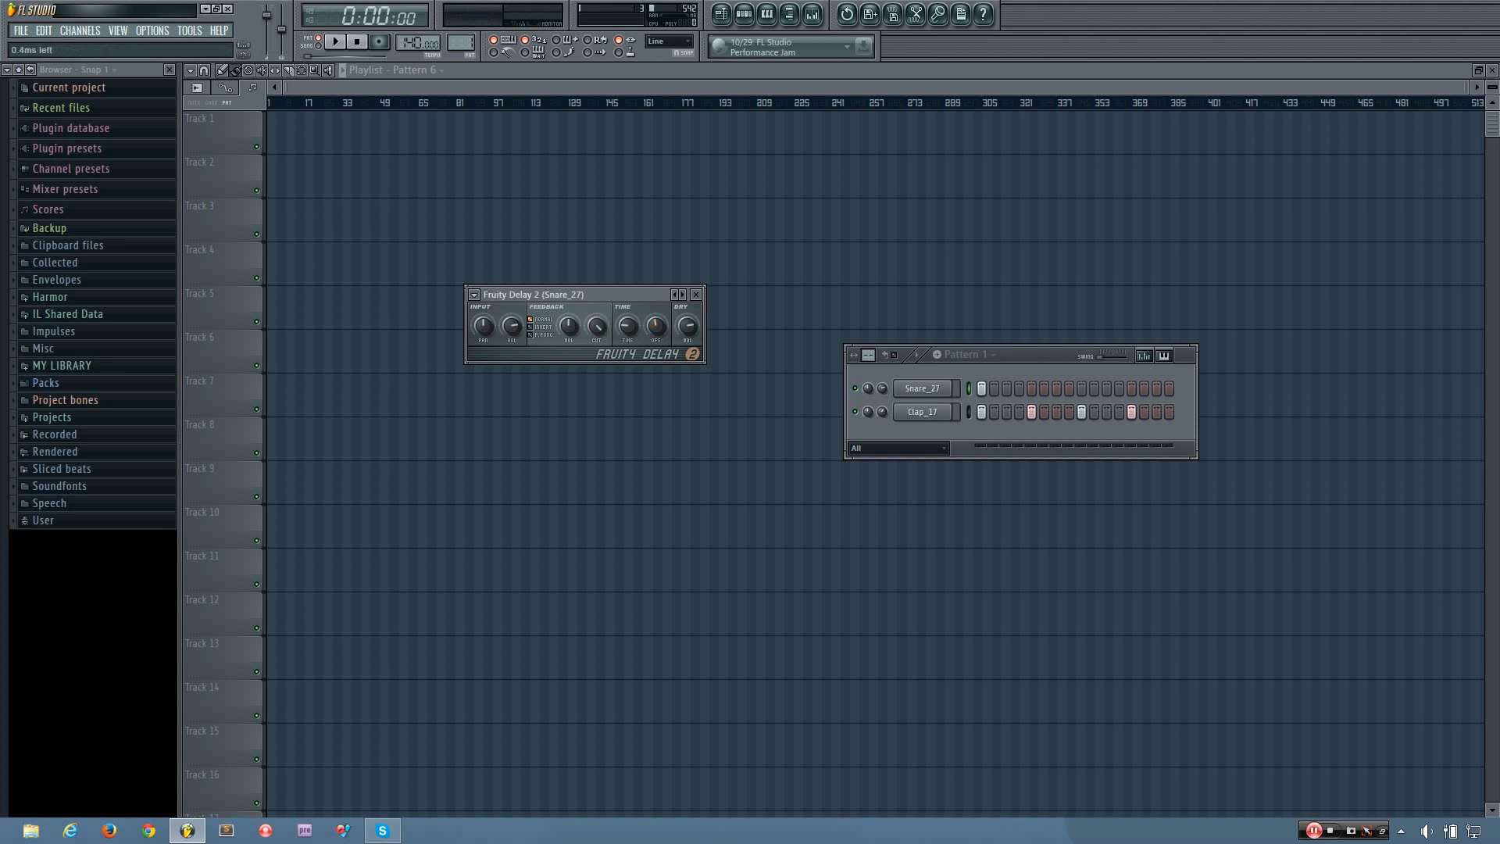
key("z")
key("q")
- Audition left offsets of 2.5 ms and 1.1 ms, then reset the offset to 0.0 ms
left_click_drag(655, 333, 655, 324)
key("z")
left_click_drag(656, 325, 657, 340)
key("z")
left_click_drag(654, 325, 655, 330)
key("q")
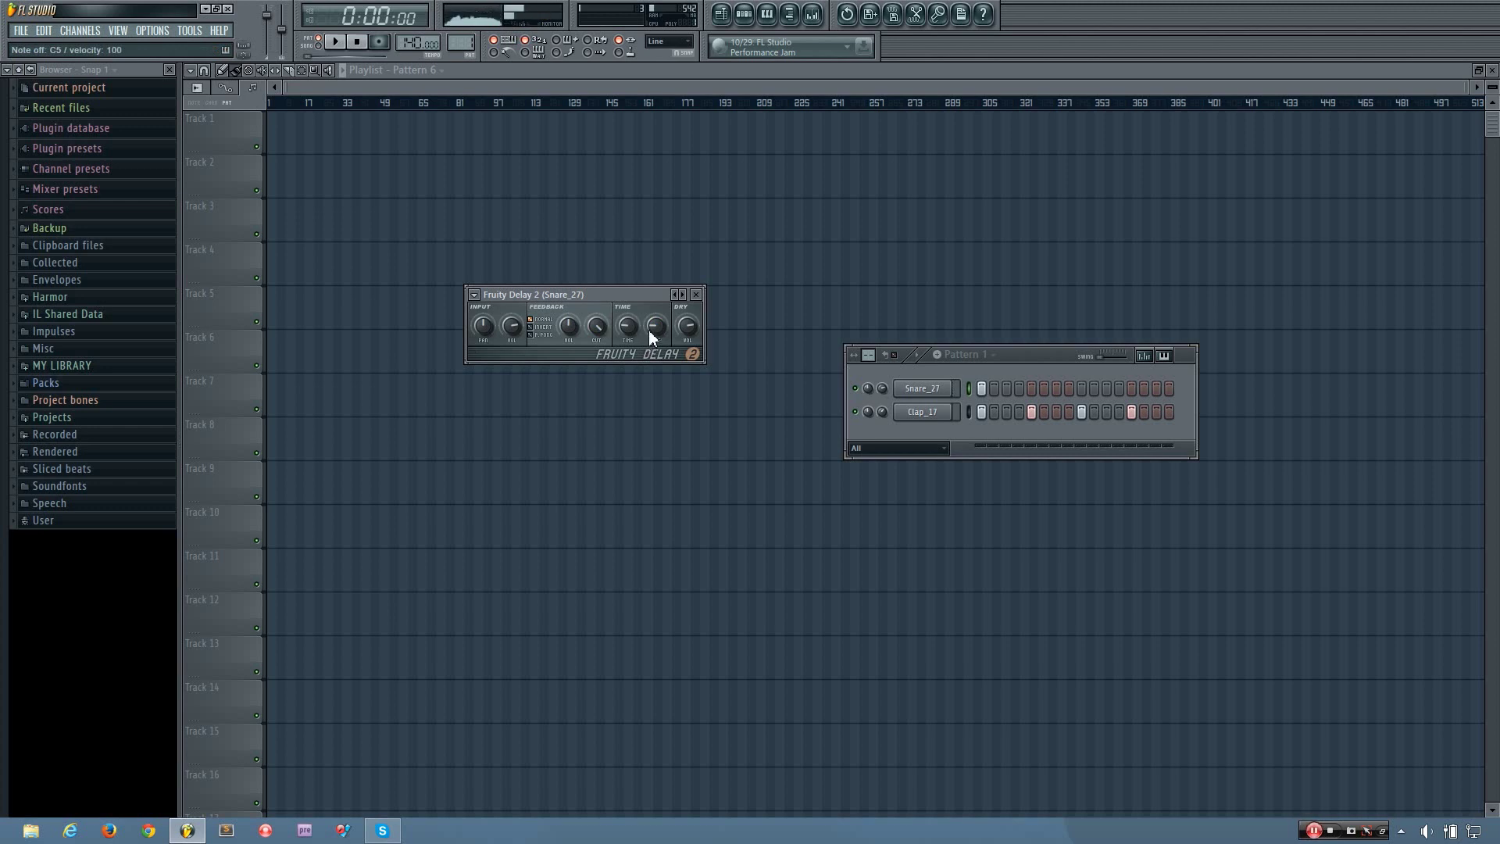
left_click(654, 330, "alt")
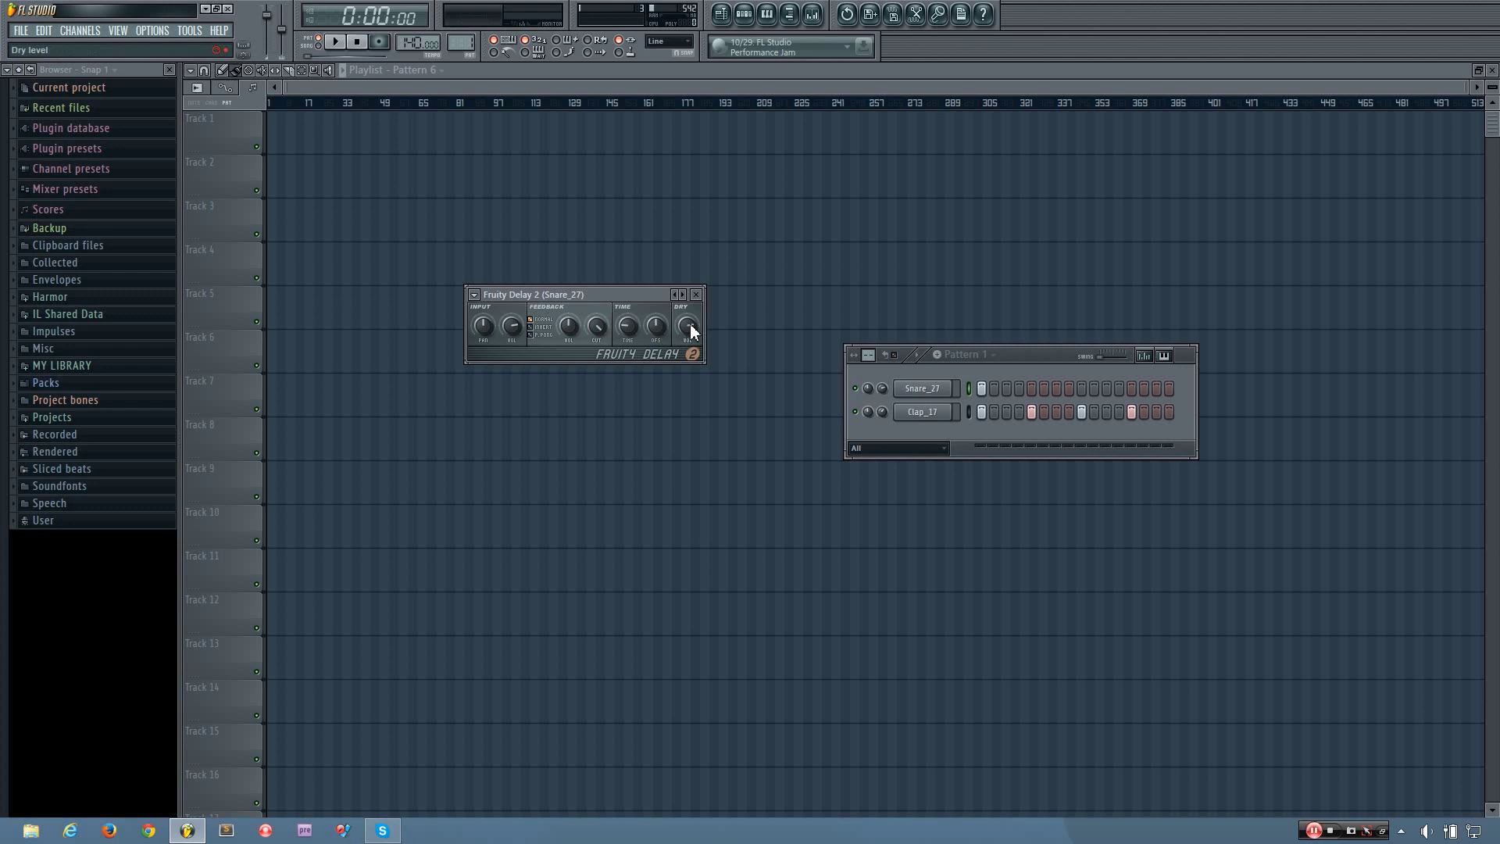
- Adjust the DRY level twice with snare previews, then move the delay window slightly right and up
left_click_drag(691, 325, 689, 320)
key("q")
left_click_drag(691, 330, 690, 330)
key("z")
left_click_drag(627, 288, 632, 276)
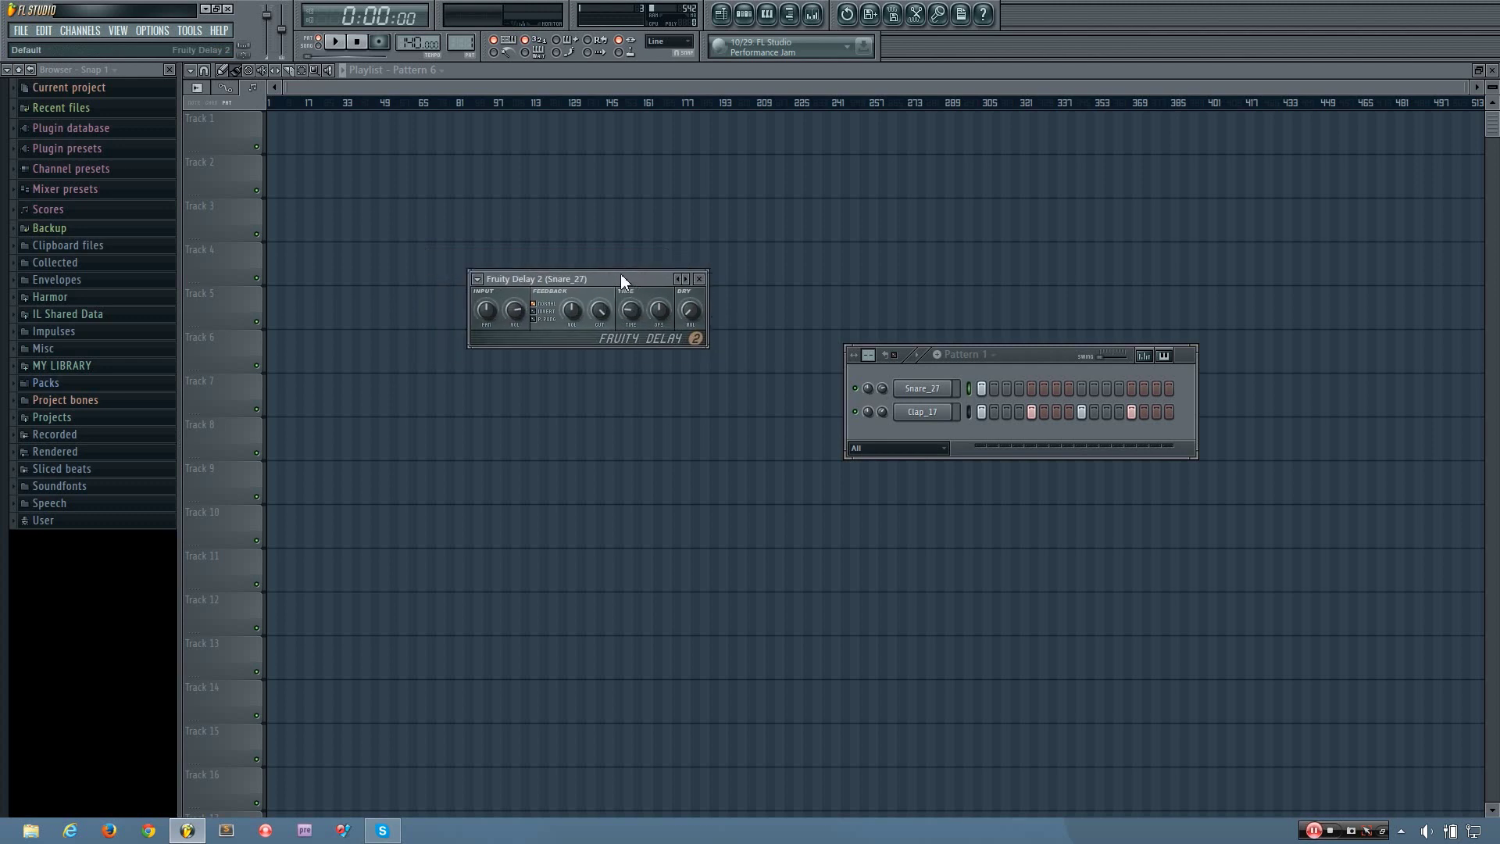